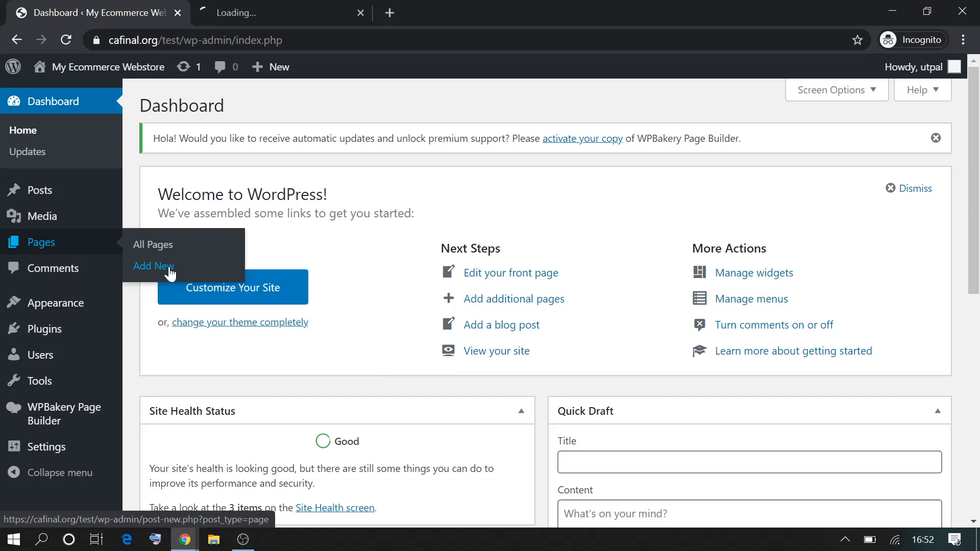
Step: On the Add New Page tab, switch the content area to Visual mode and try to open the Gutenberg Editor
left_click(279, 1)
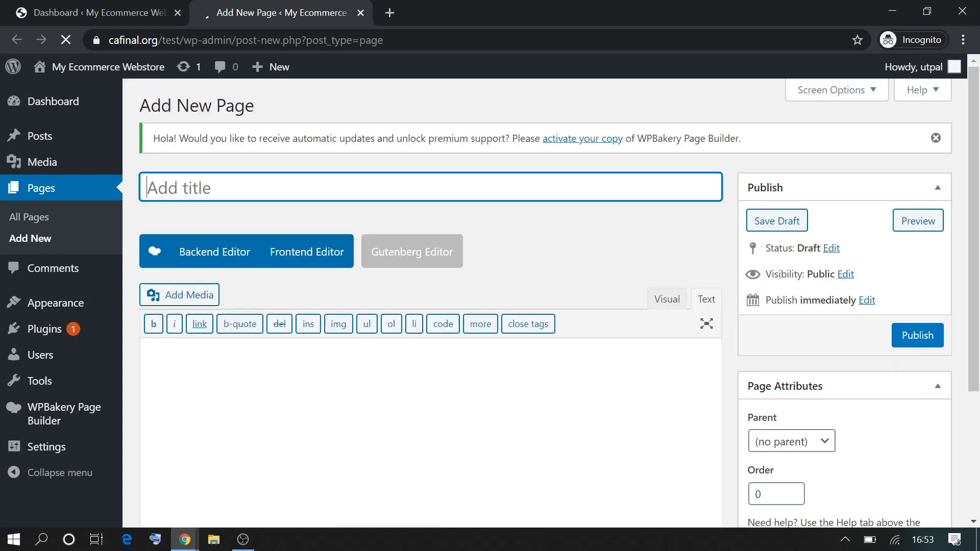
left_click(669, 296)
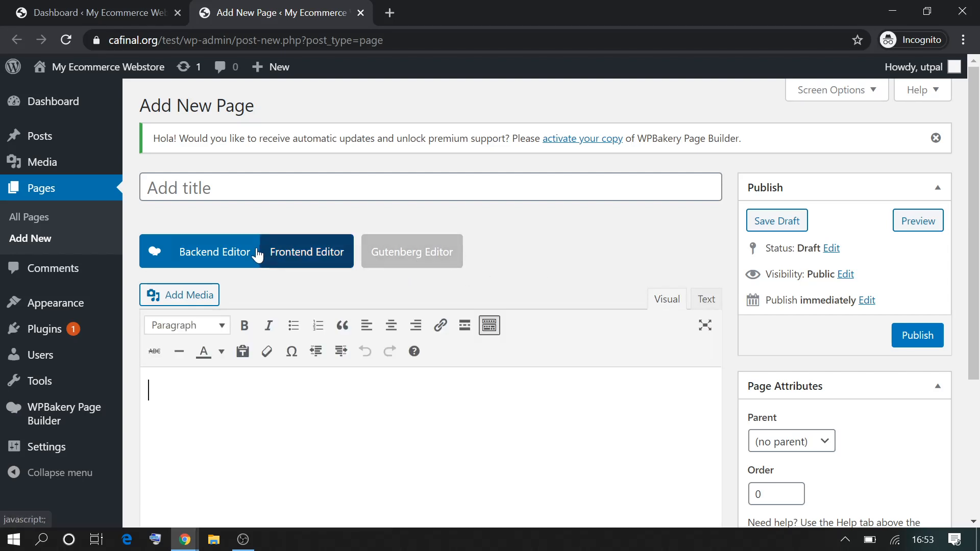
left_click(408, 263)
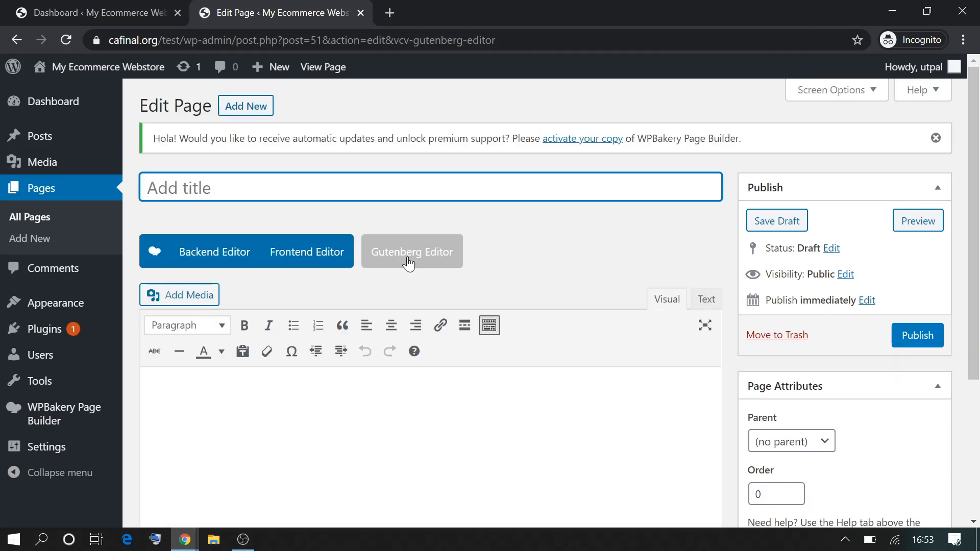
scroll(619, 344, "down", 4)
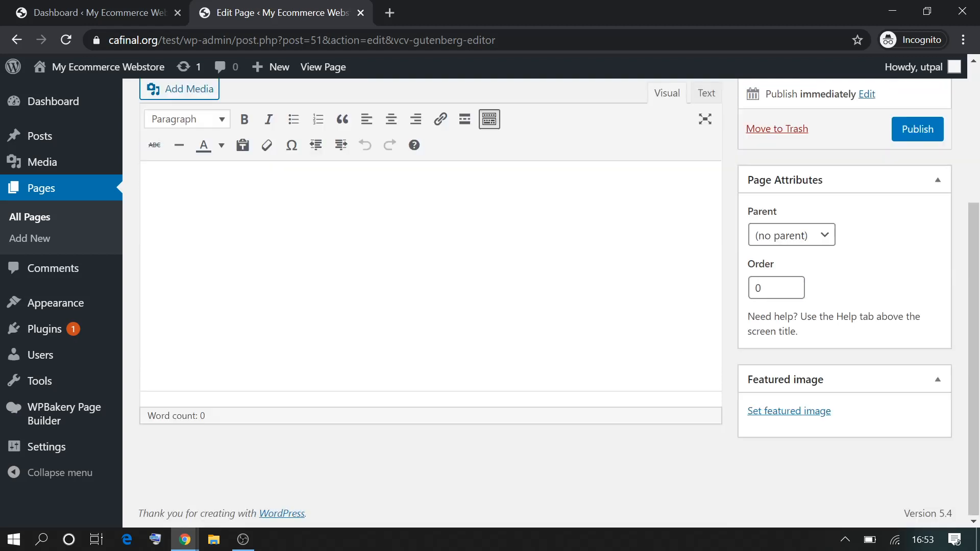
scroll(619, 344, "up", 2)
scroll(416, 286, "up", 1)
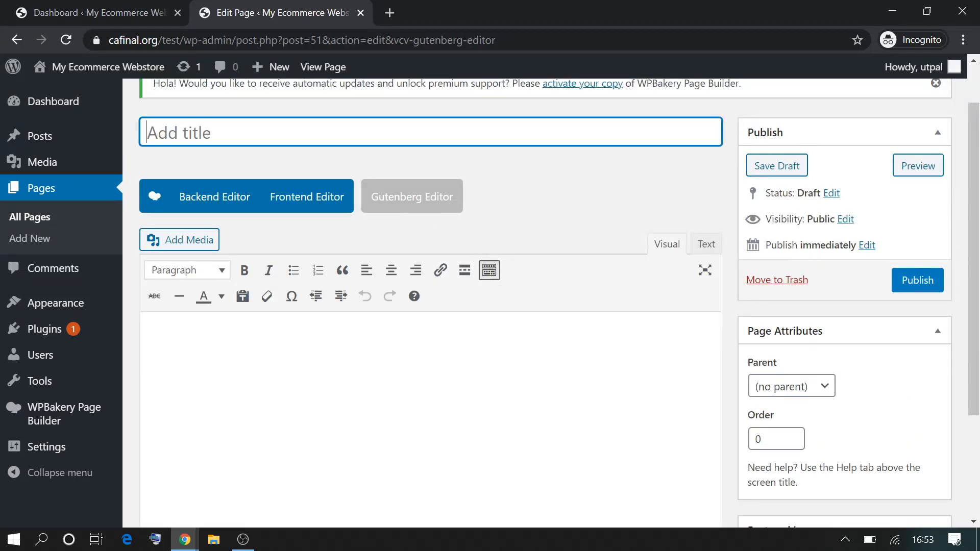
Step: Open the Installed Plugins page in a separate browser tab while keeping the page editor in view
mouse_move(68, 340)
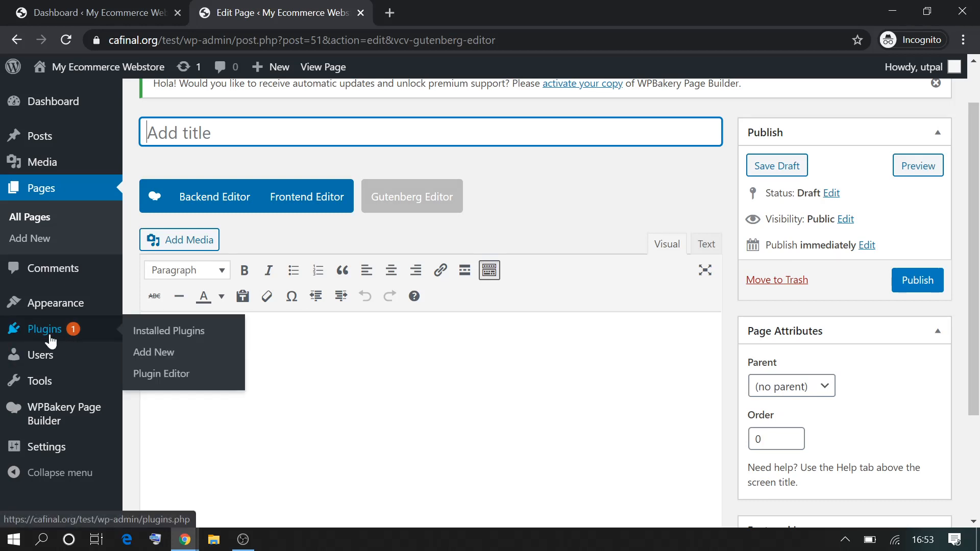
right_click(147, 334)
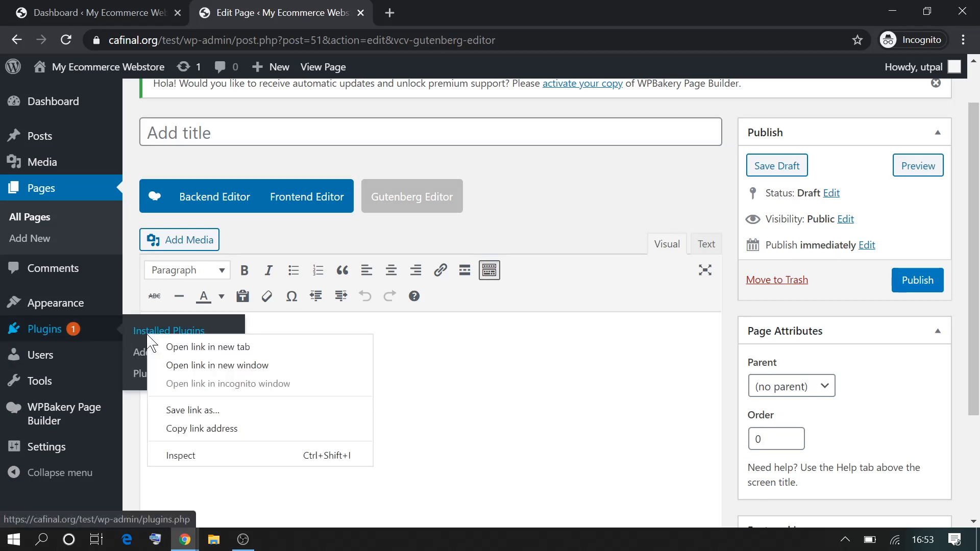
left_click(163, 347)
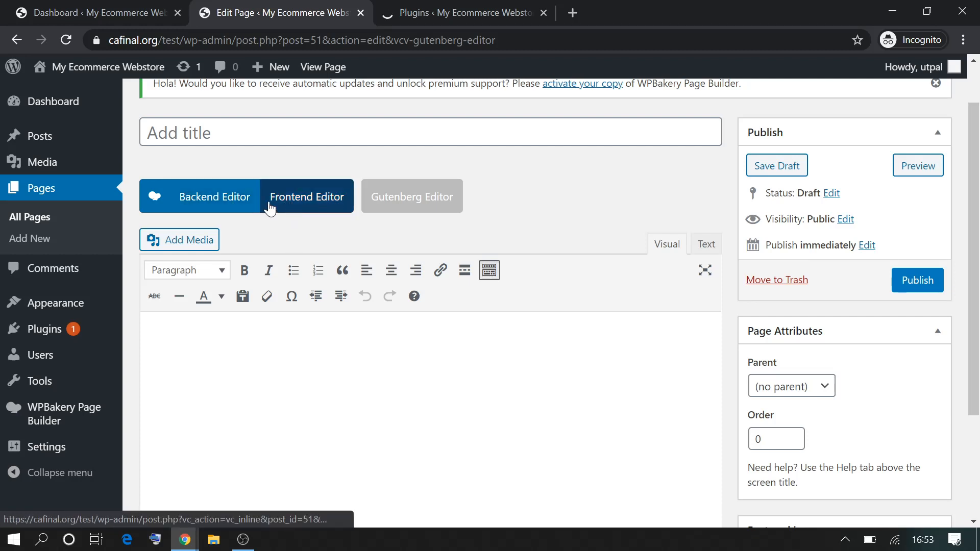
Step: Toggle the page between WPBakery's Backend Editor and Classic Mode, ending in the Backend Editor
left_click(239, 206)
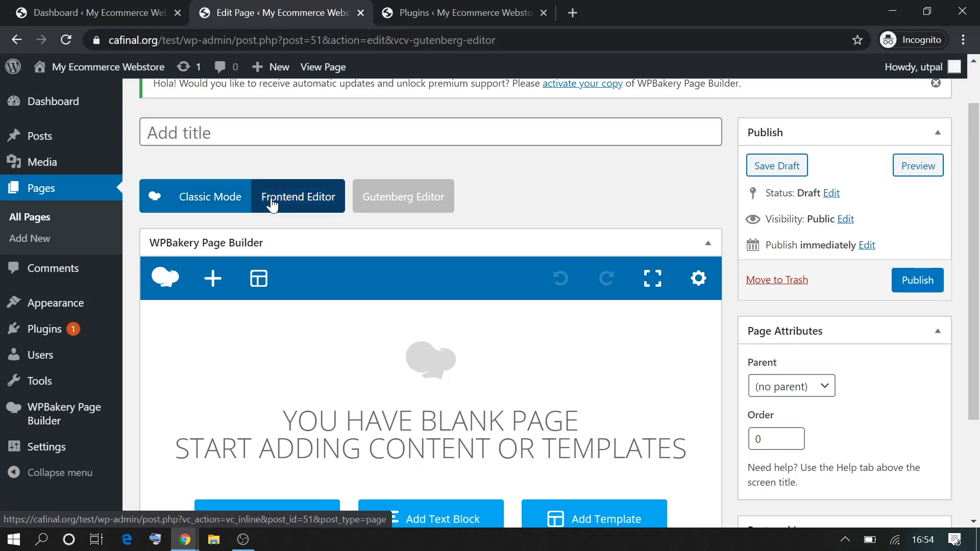
left_click(228, 208)
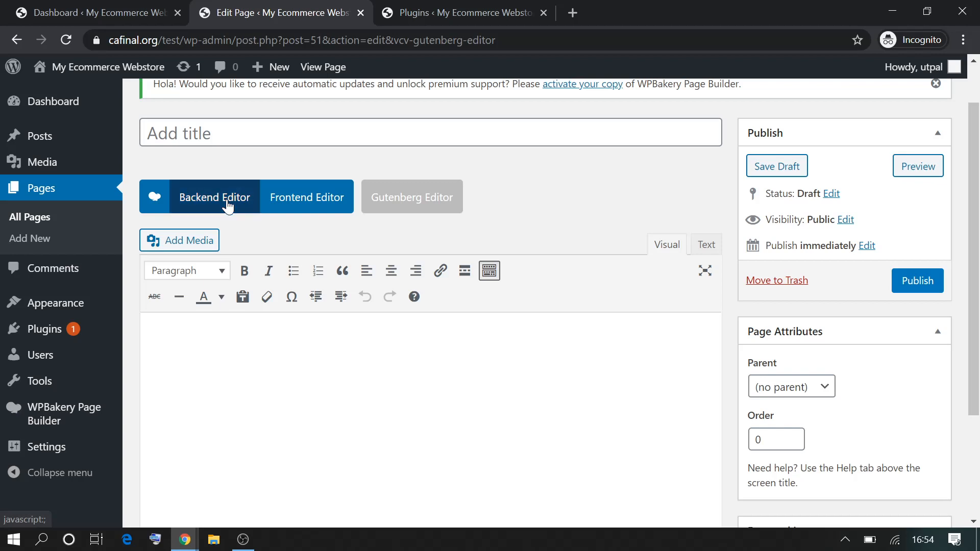
left_click(227, 207)
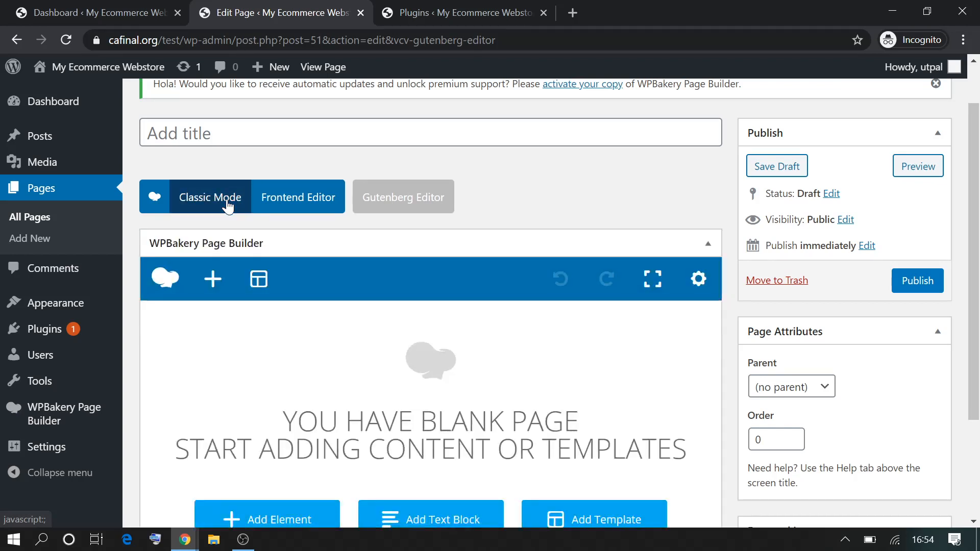
left_click(196, 204)
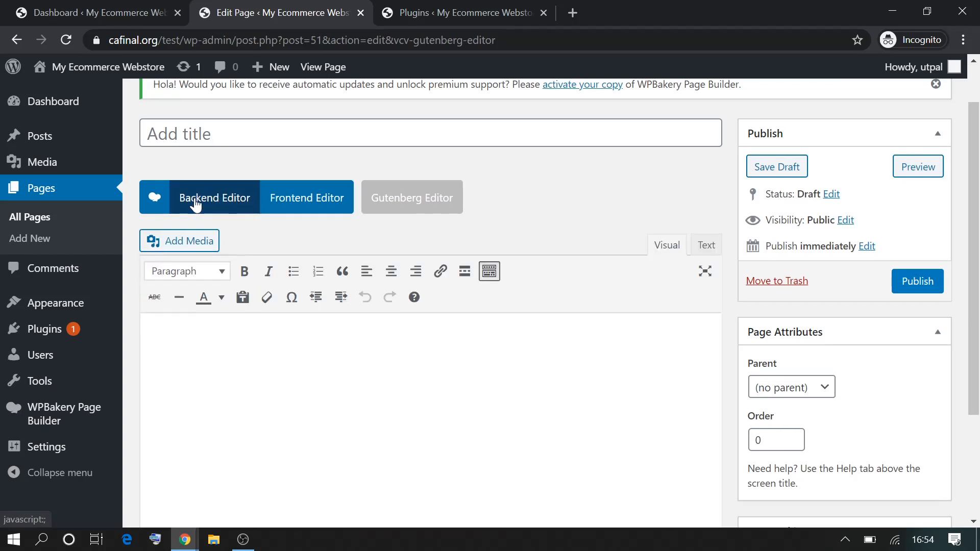
left_click(230, 208)
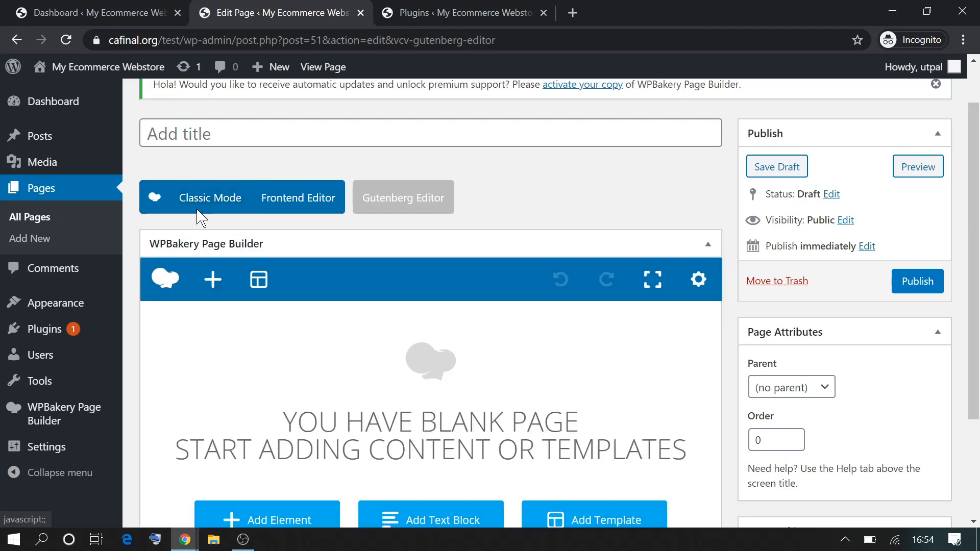
Step: Examine the blank WPBakery Page Builder area and its options for adding content
scroll(307, 503, "down", 3)
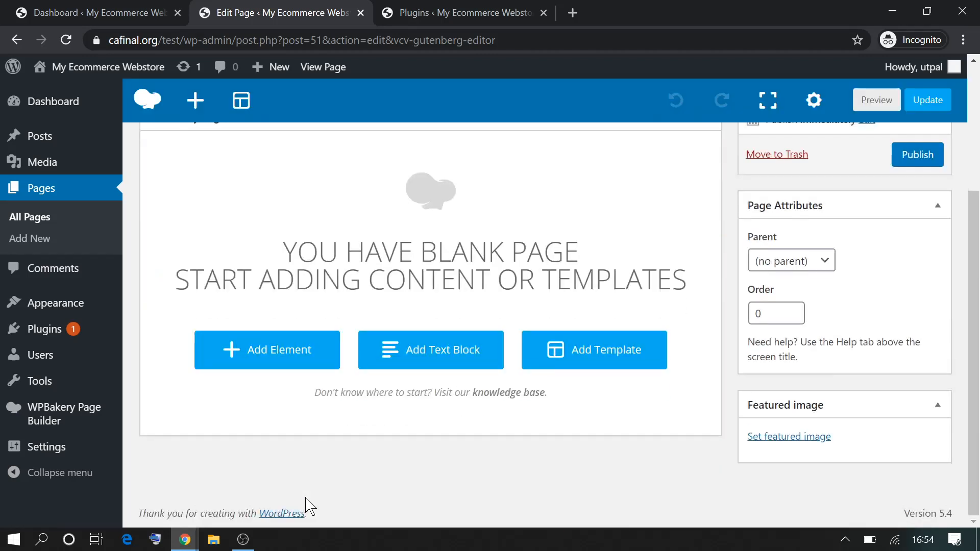
scroll(306, 503, "up", 3)
scroll(306, 503, "down", 3)
scroll(452, 324, "up", 3)
scroll(452, 325, "down", 3)
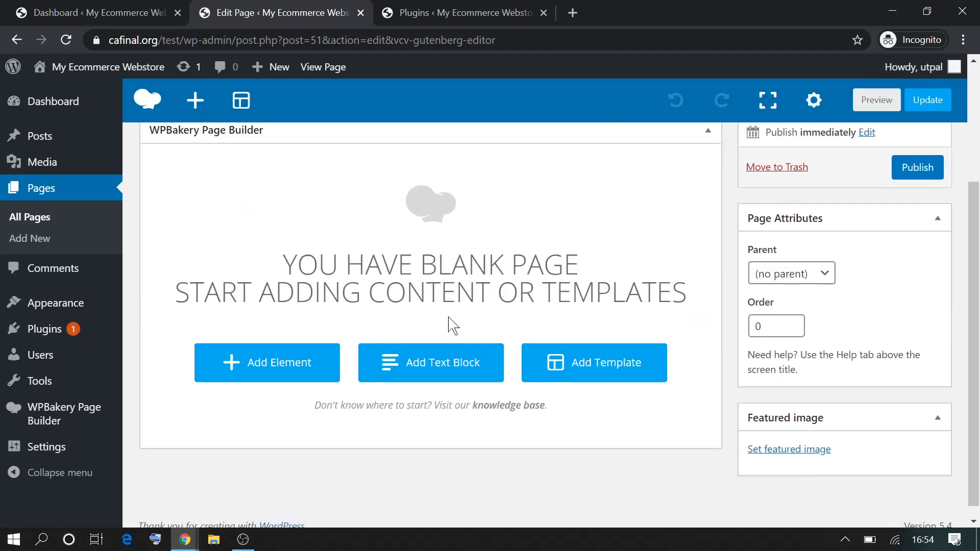
scroll(451, 324, "up", 3)
scroll(452, 324, "down", 2)
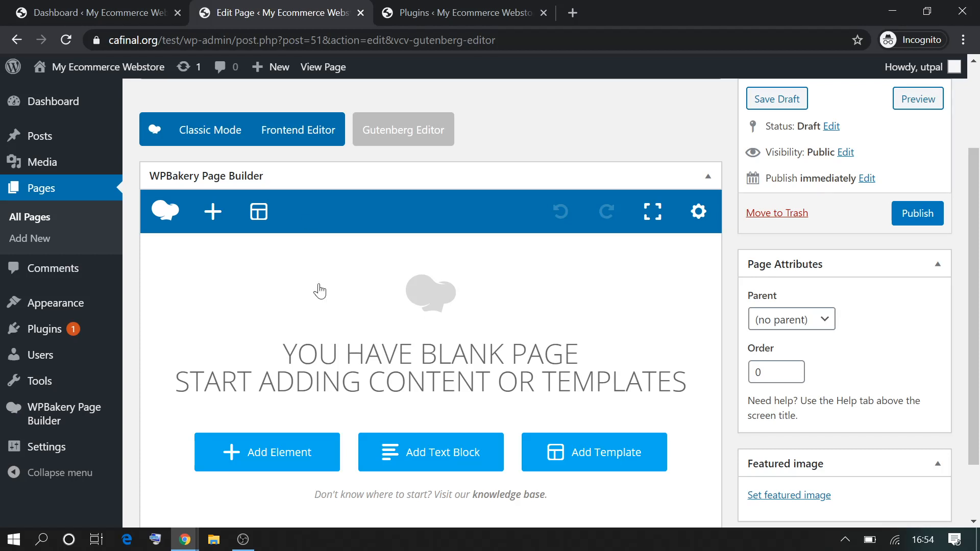
Step: Add a Row element to the blank page and split it into three equal columns
left_click(287, 465)
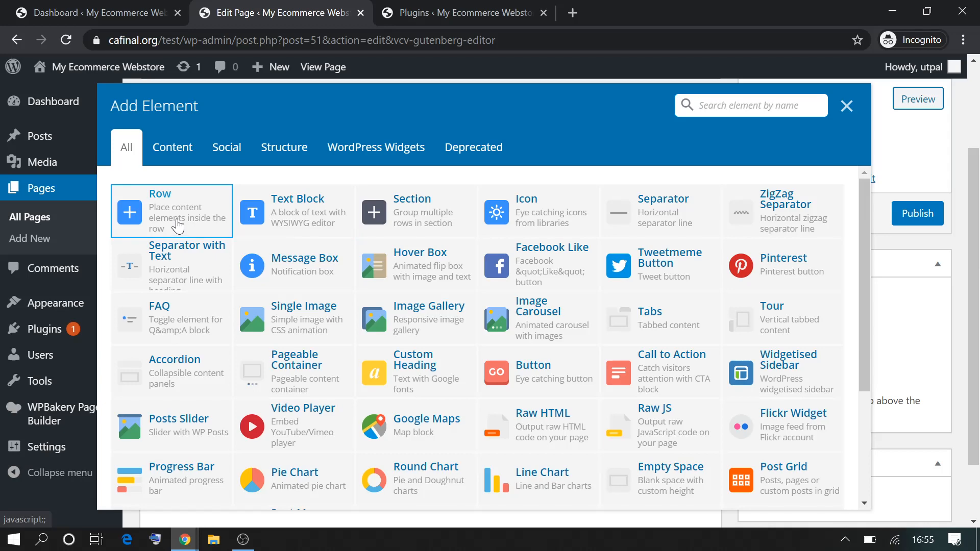
left_click(177, 226)
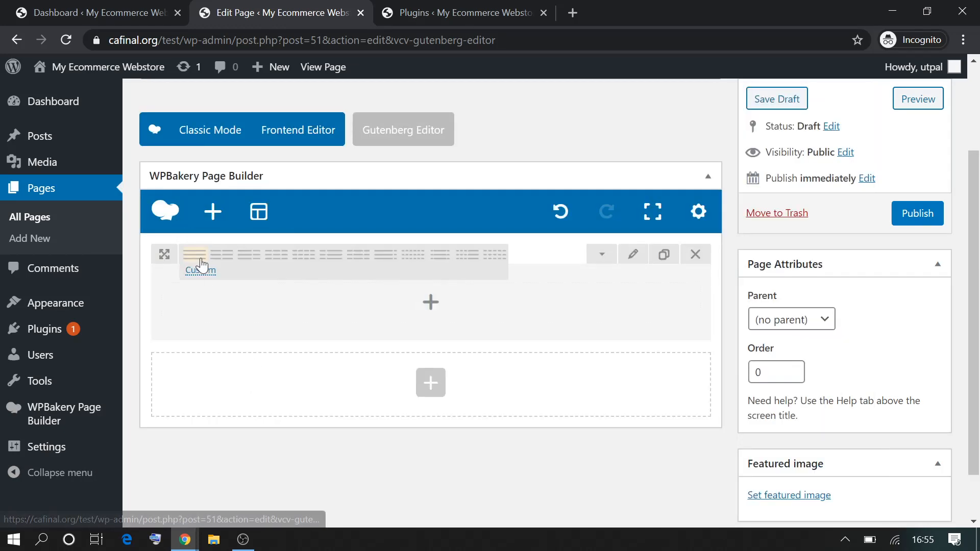
mouse_move(194, 255)
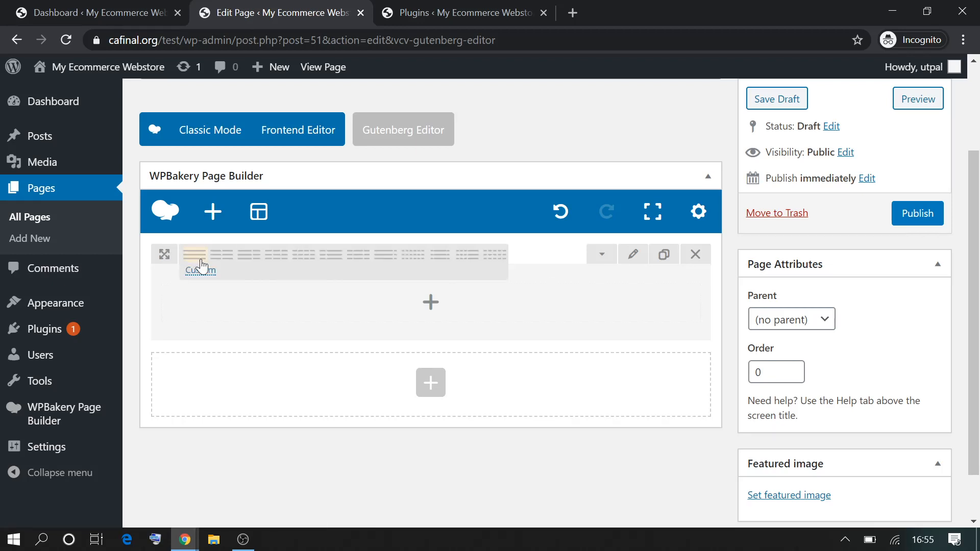
left_click(281, 269)
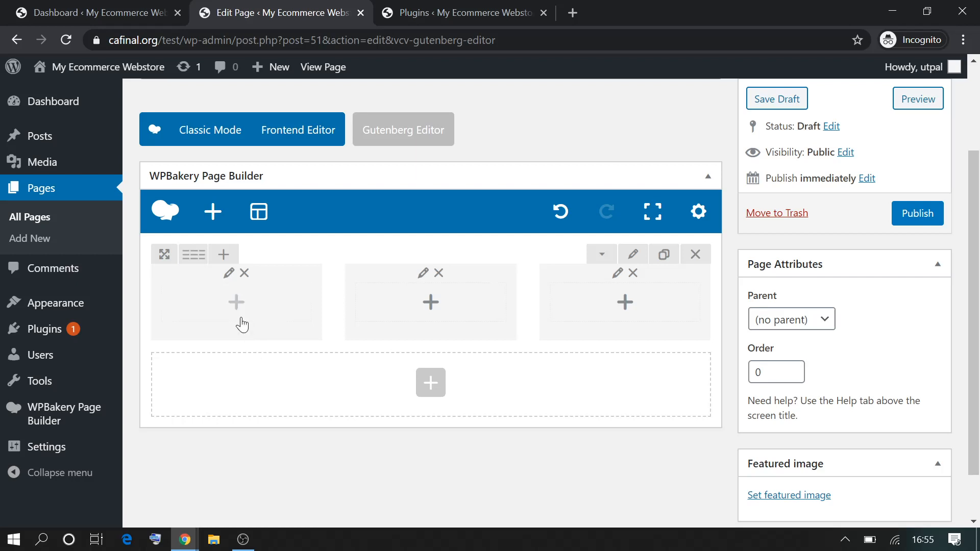
Step: Add a Text Block to the row's first column with the text "This is block One" and save it
left_click(236, 302)
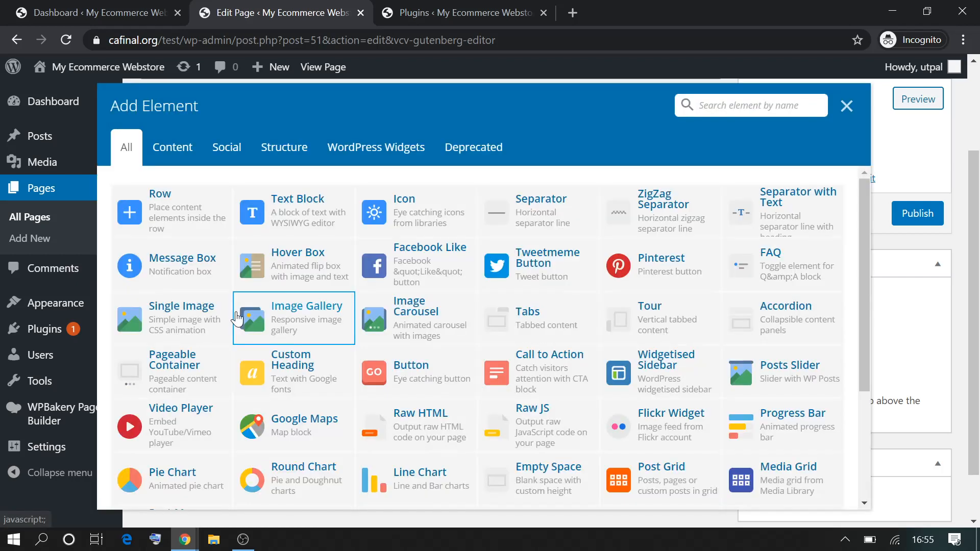
left_click(337, 210)
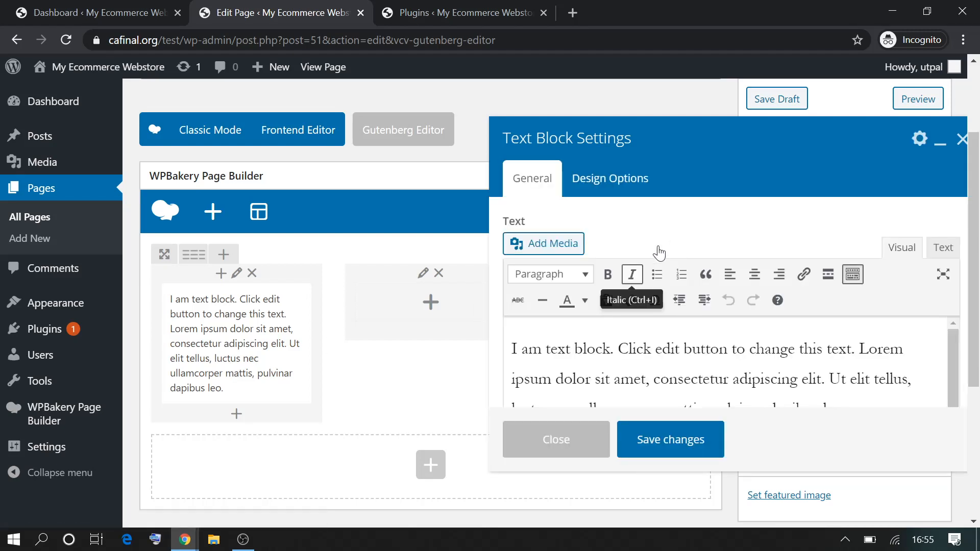
key("ctrl+a")
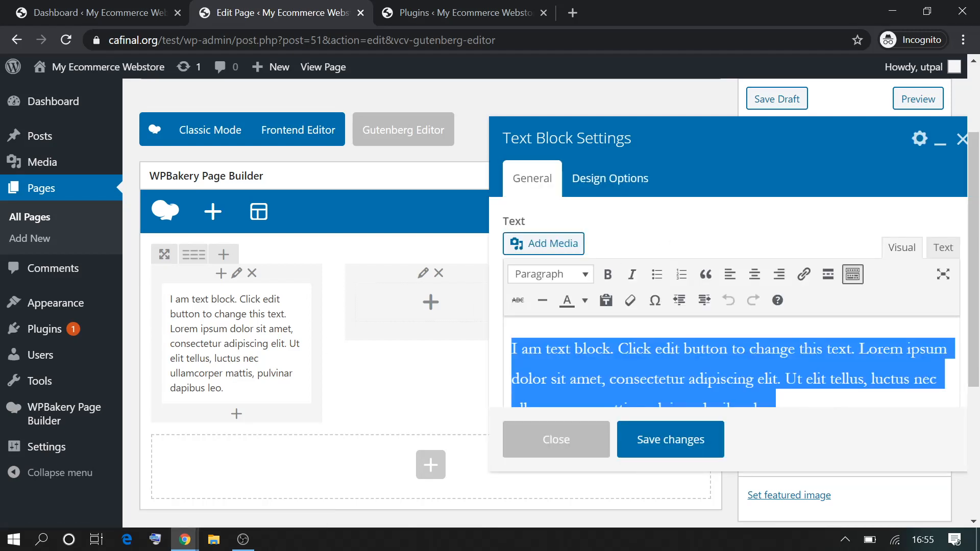
type("BL")
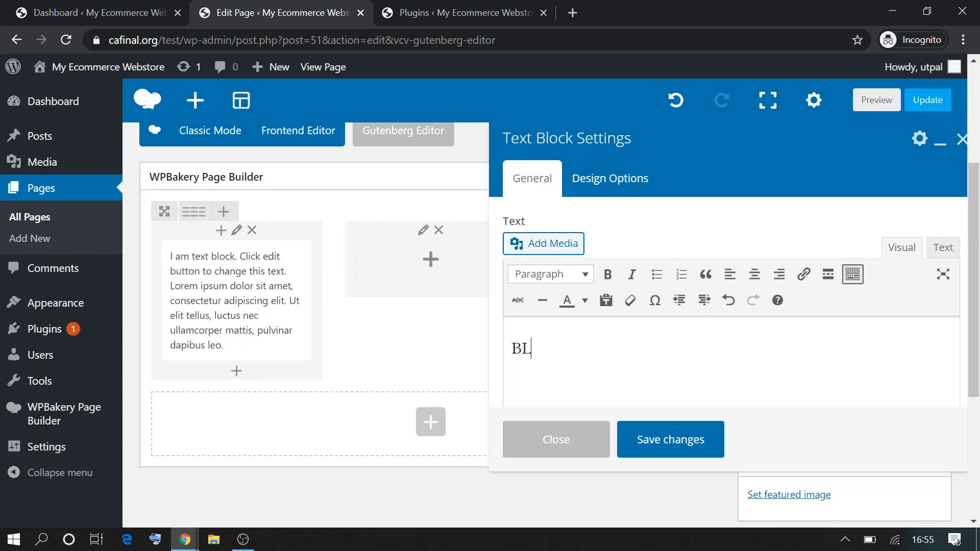
key("BackSpace")
key("BackSpace")
type("This is block One")
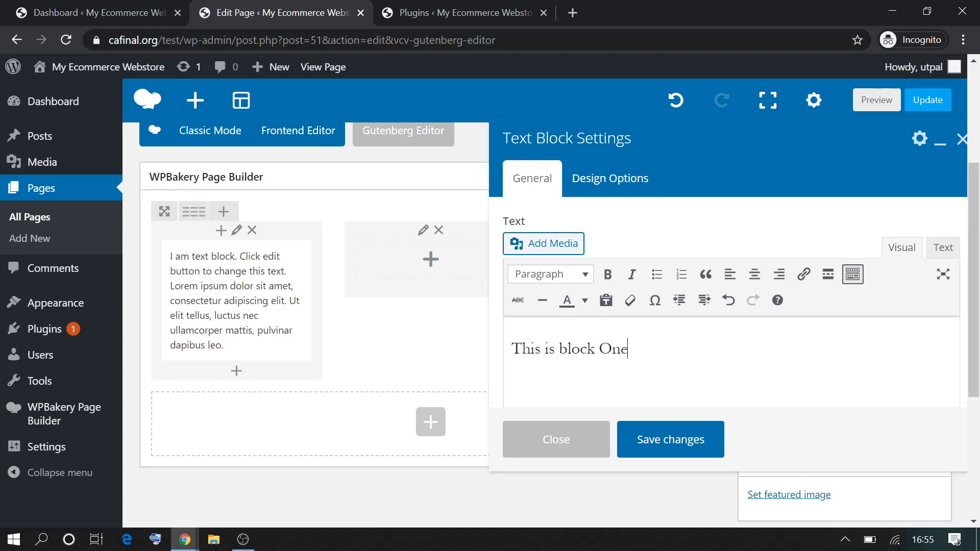
key("ctrl+a")
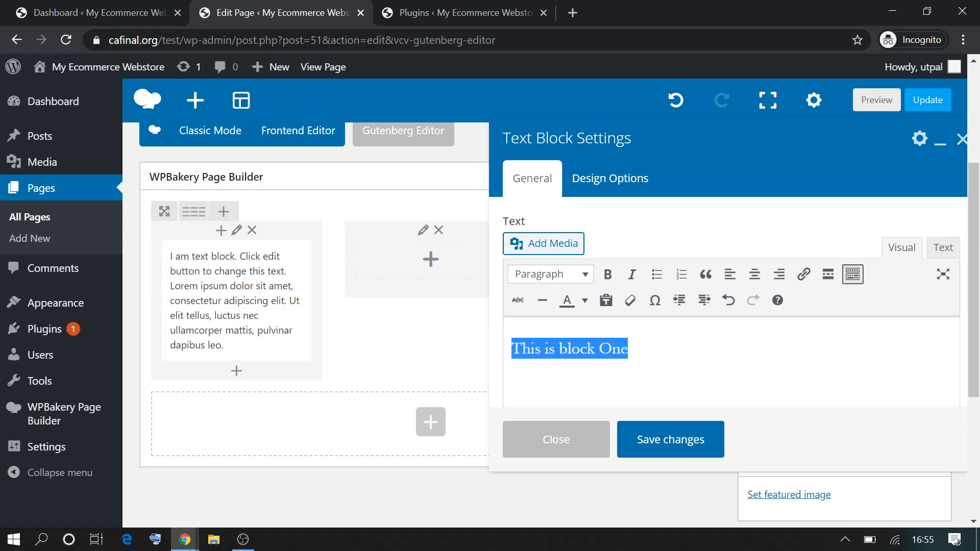
left_click(667, 446)
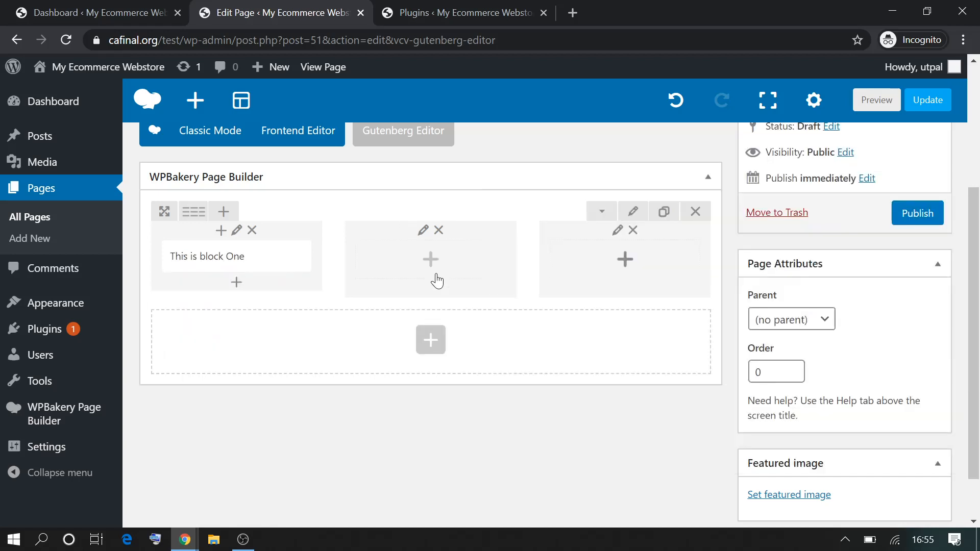
Step: Duplicate the first column's text block into the second column and change the copy's text to "This is block Two"
mouse_move(261, 267)
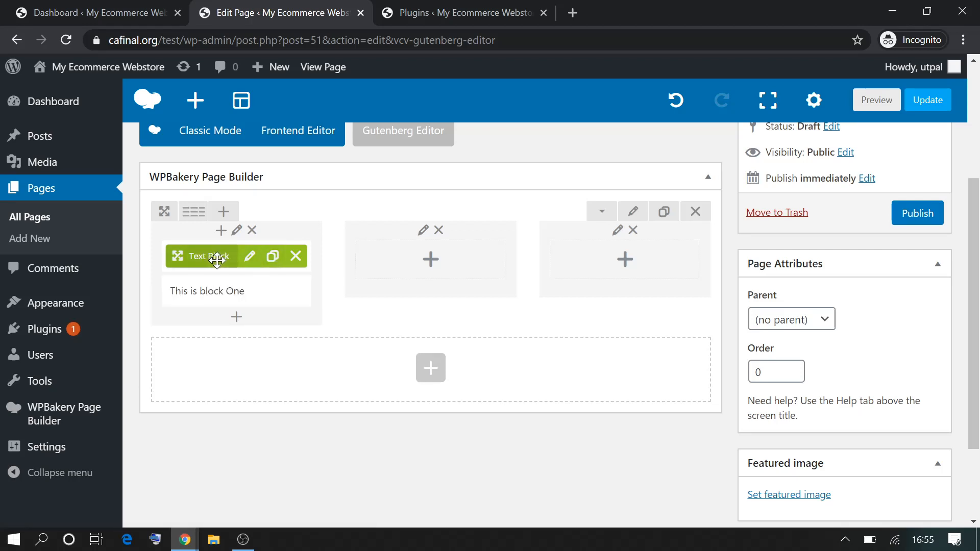
left_click_drag(217, 260, 400, 266)
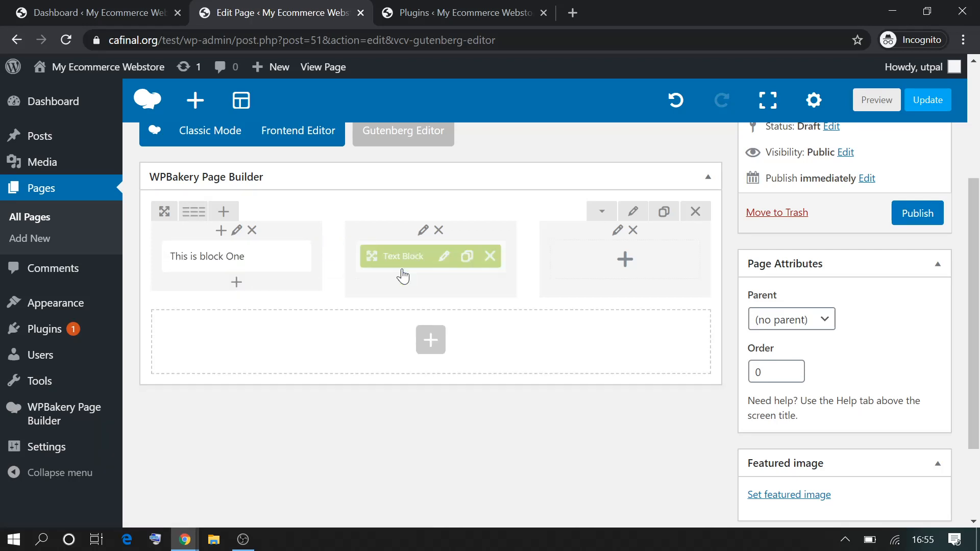
left_click(444, 257)
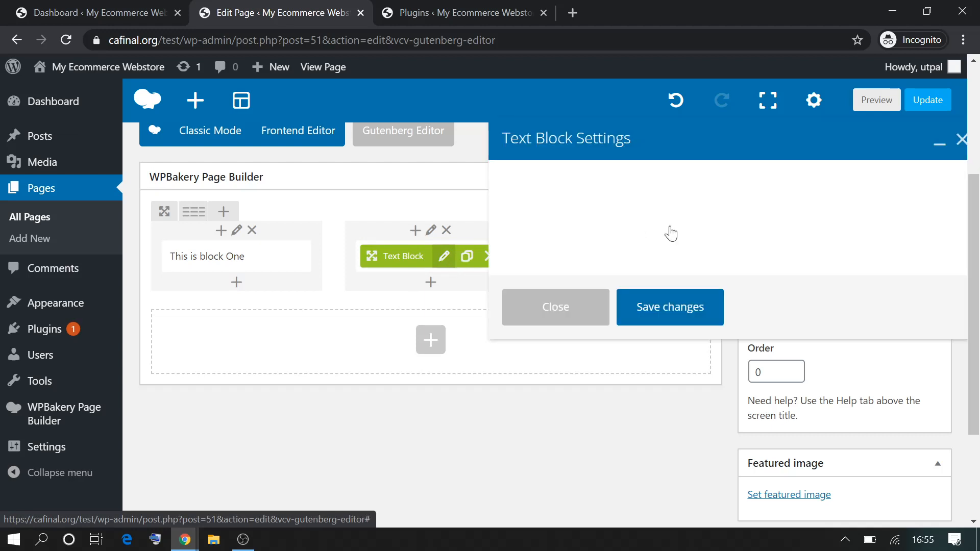
left_click(610, 367)
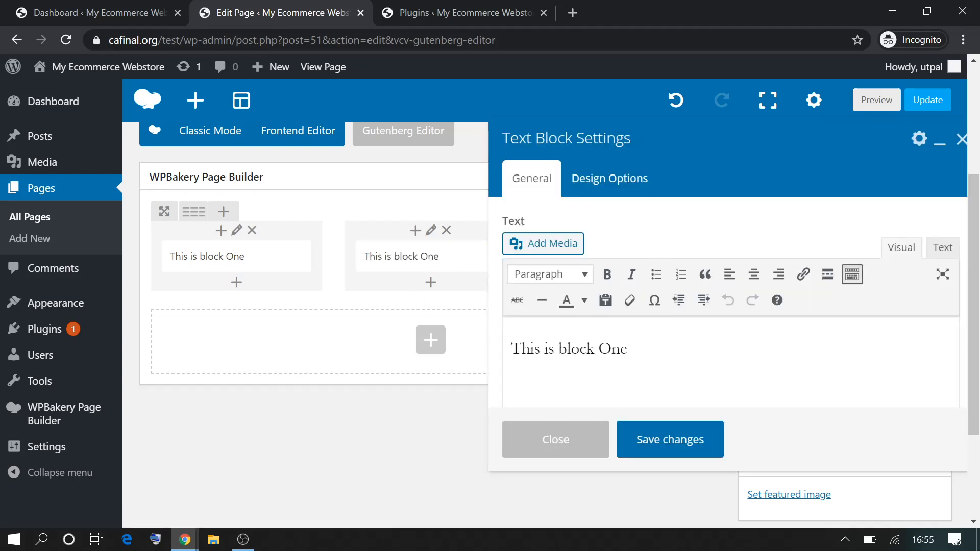
key("ctrl+shift+Left")
type("Two")
left_click(665, 450)
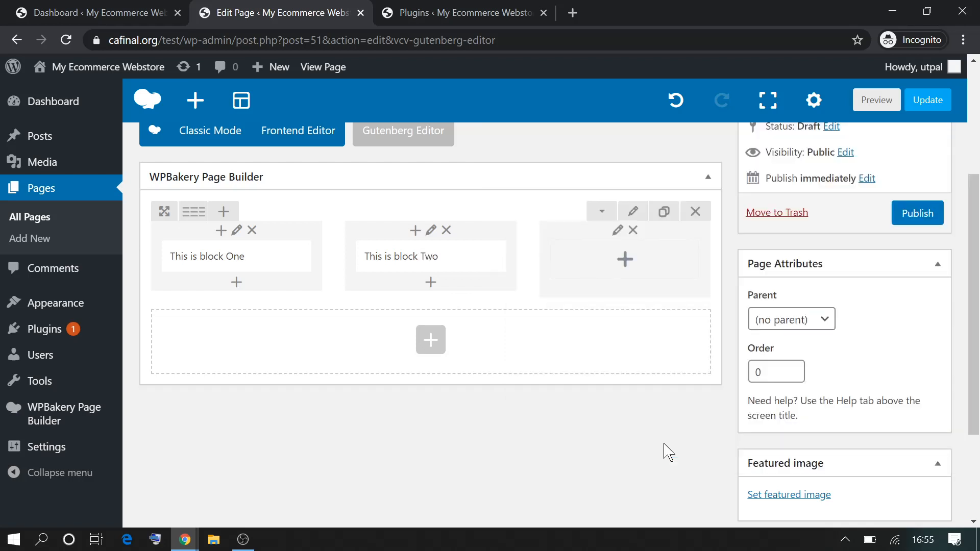
Step: Duplicate the second column's text block into the third column and change the copy's text to "This is block Three"
left_click(467, 256)
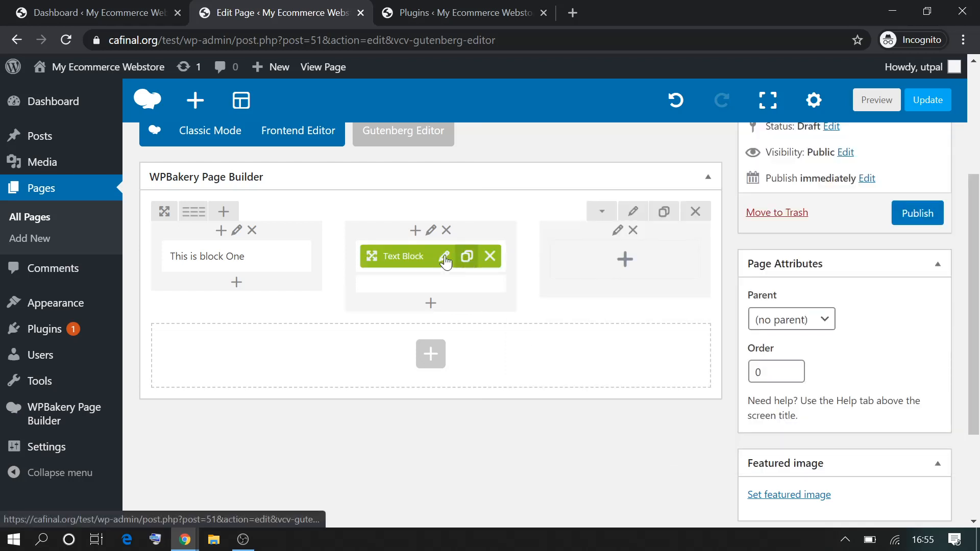
left_click_drag(408, 256, 638, 255)
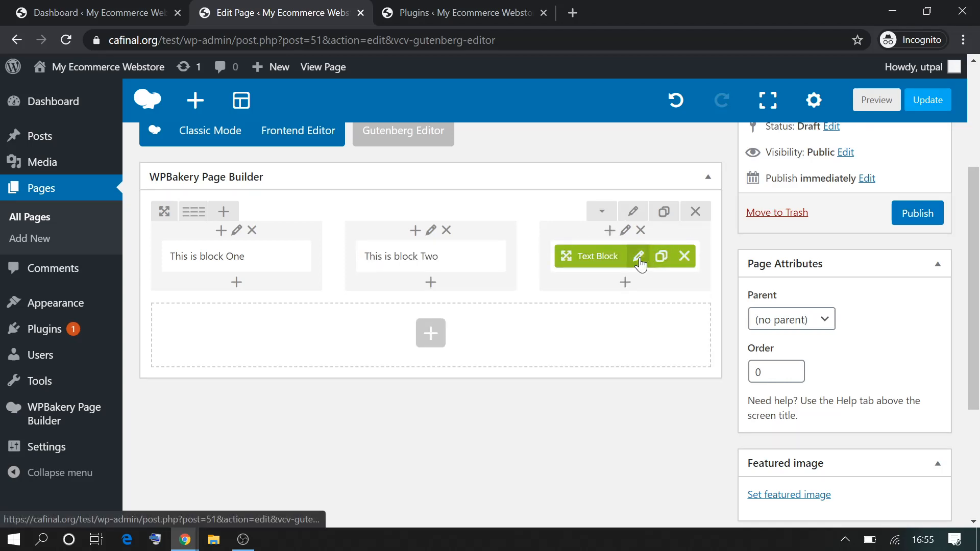
left_click(639, 257)
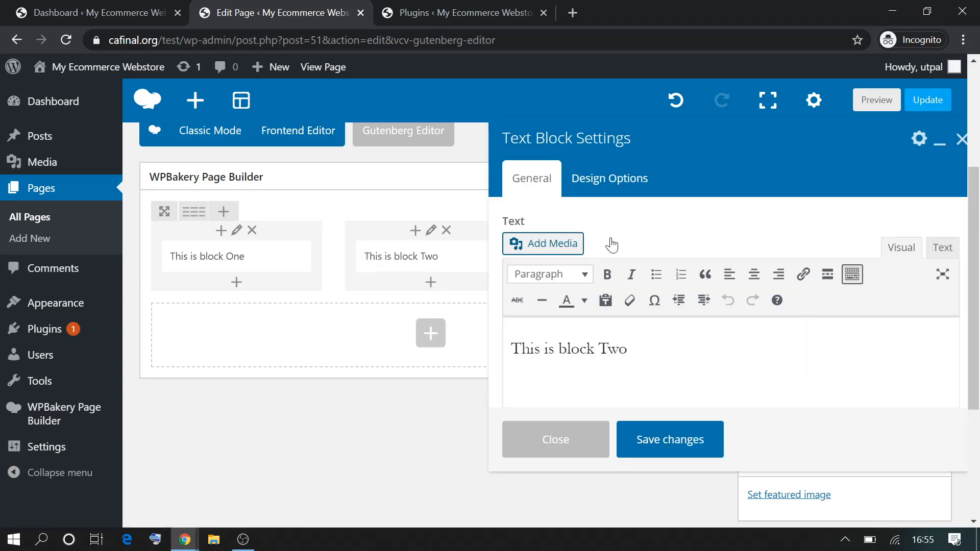
double_click(613, 348)
type("Three")
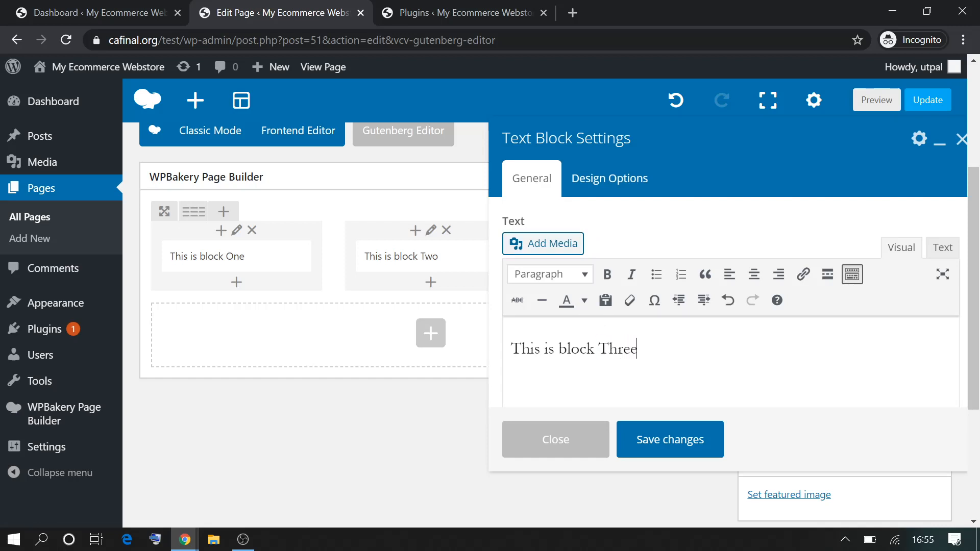
left_click(671, 438)
Step: Publish the page and open its live view in a new browser tab placed beside the editor's tab
scroll(882, 279, "up", 3)
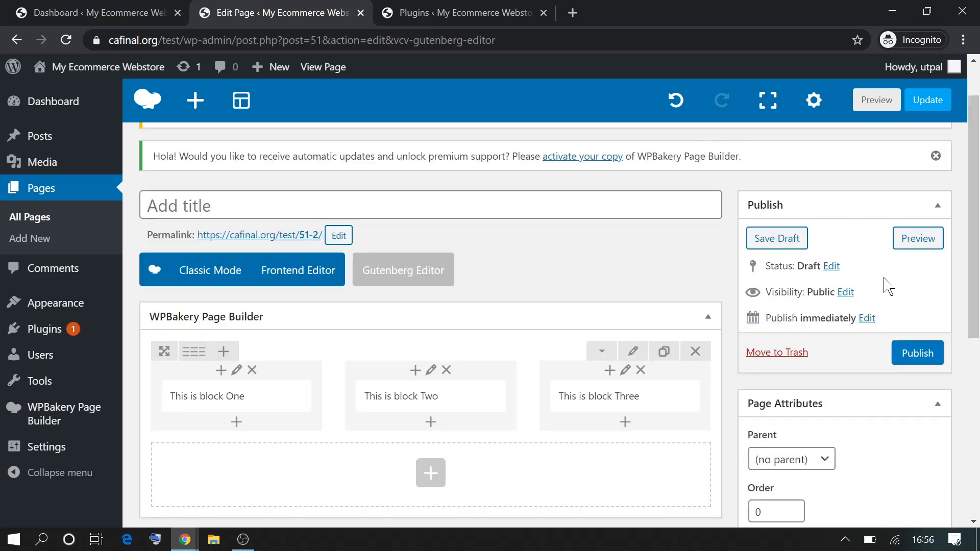
left_click(904, 361)
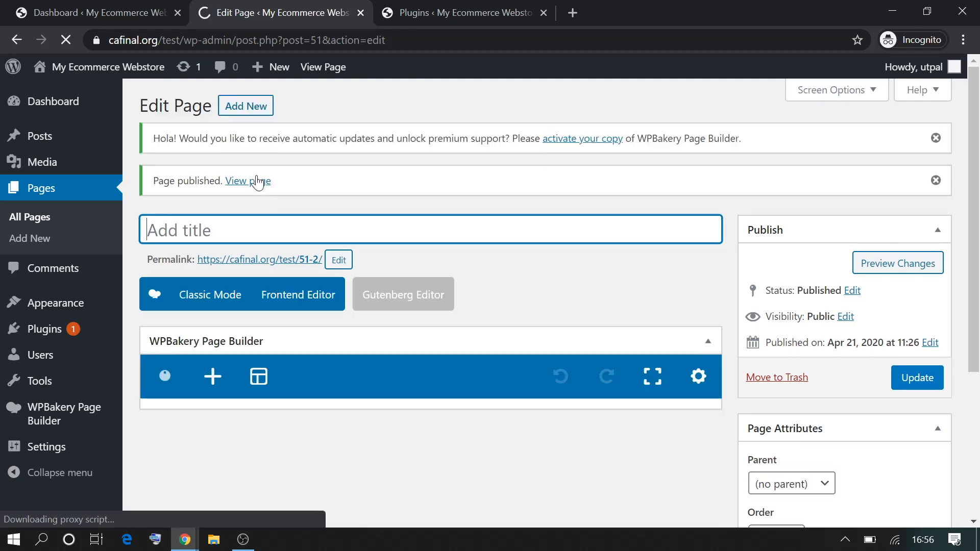
right_click(258, 181)
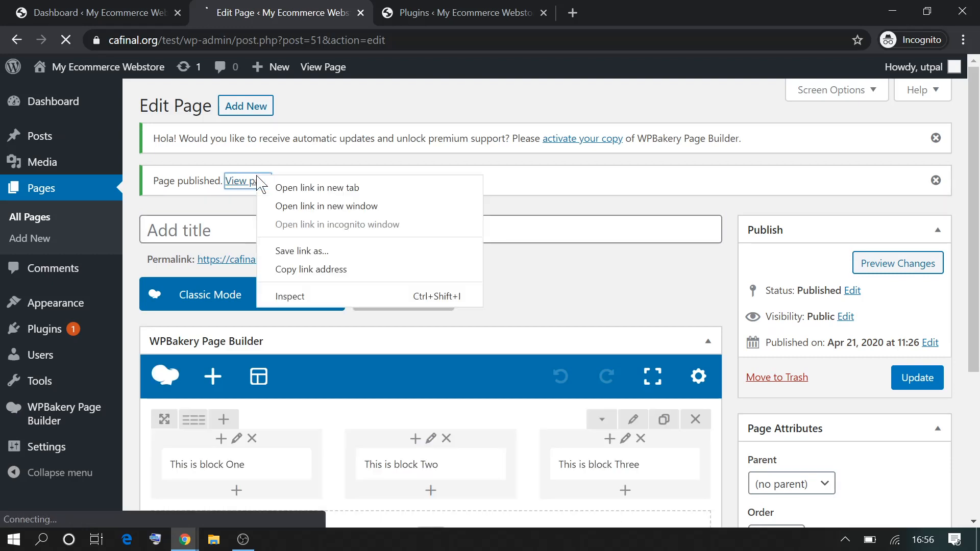
left_click(307, 188)
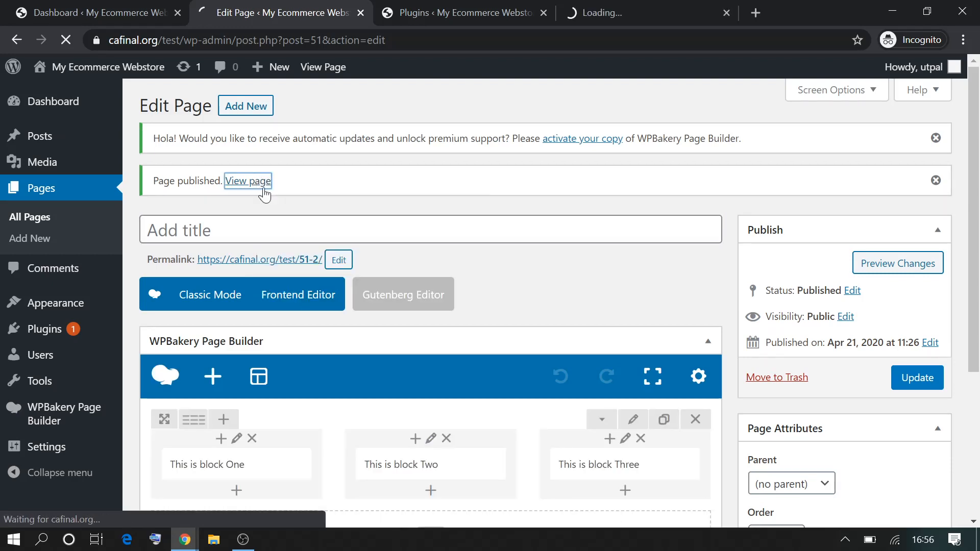
left_click(638, 9)
left_click_drag(514, 7, 499, 7)
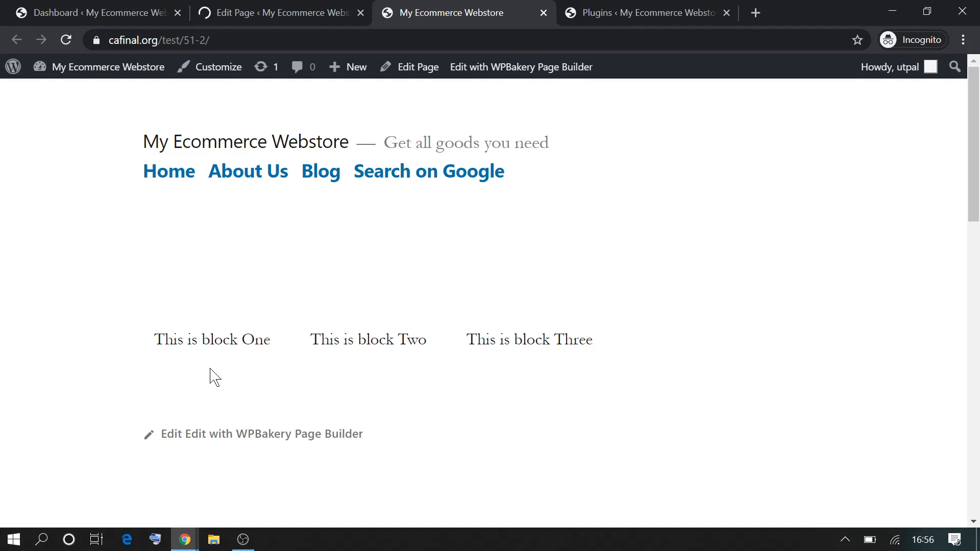
Step: Check the text of the three blocks on the published page
left_click_drag(154, 340, 270, 340)
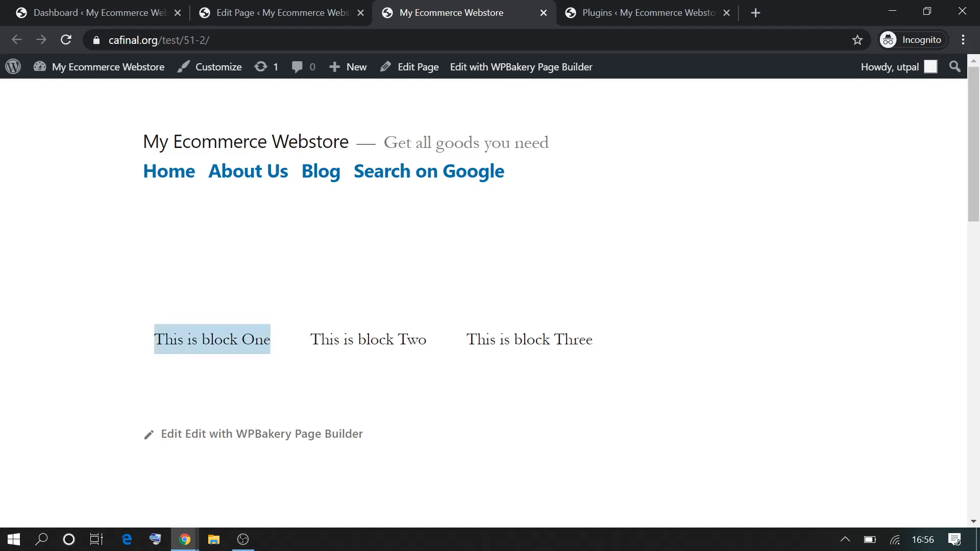
triple_click(368, 339)
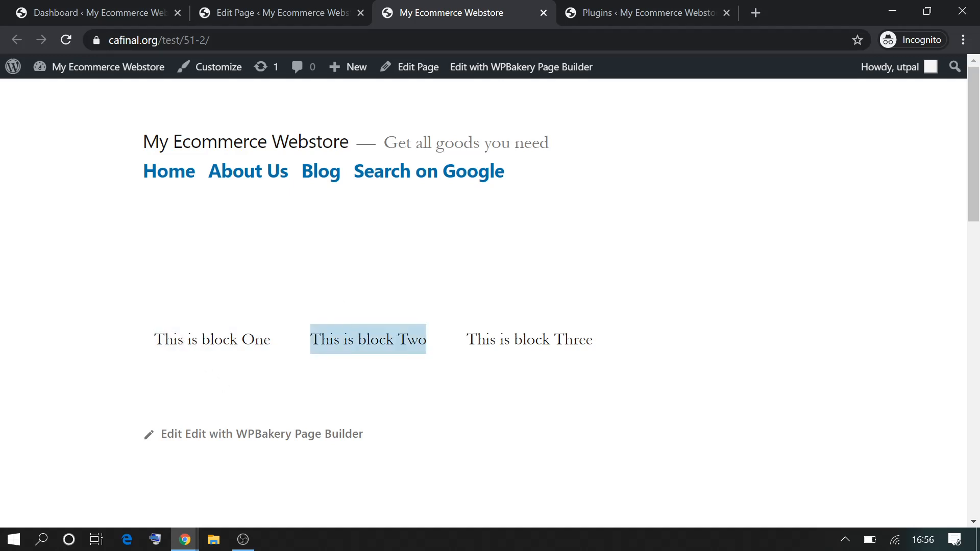
double_click(533, 339)
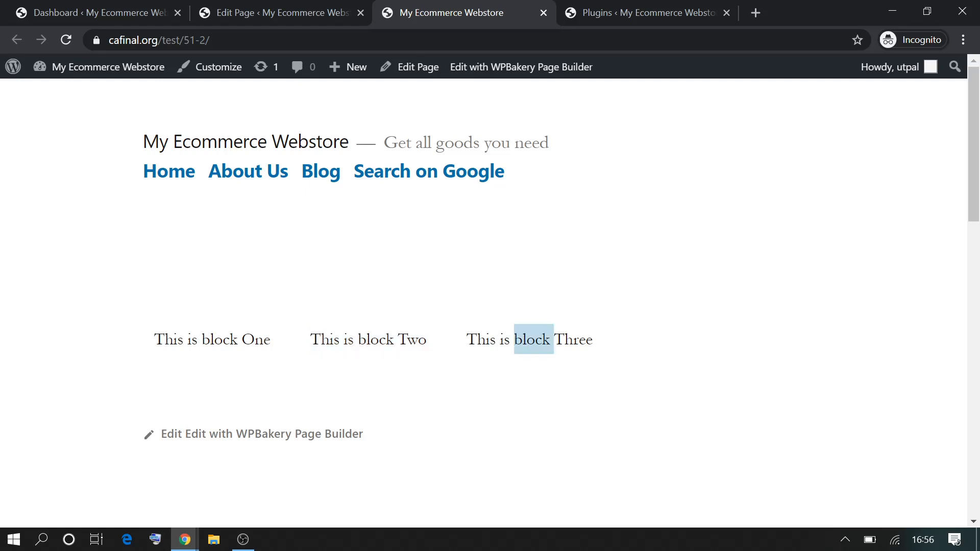
triple_click(534, 339)
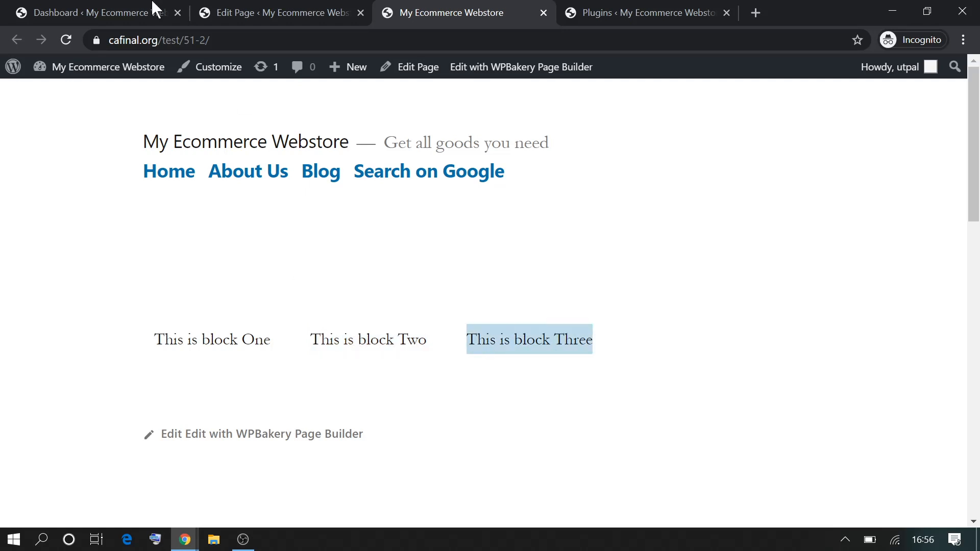
Step: Return to the page editor and set the three-column row's Row stretch option to "Stretch row"
left_click(236, 7)
scroll(334, 351, "down", 3)
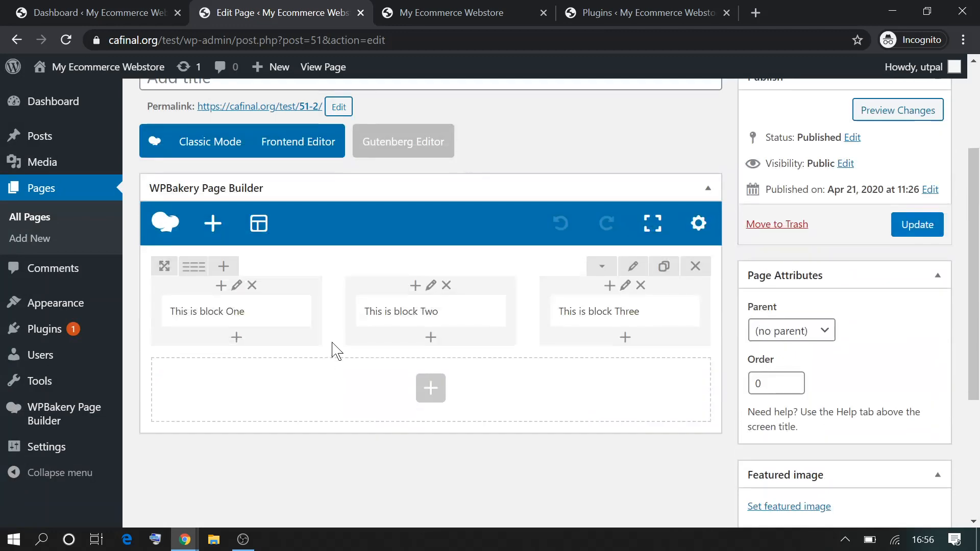
scroll(334, 351, "up", 2)
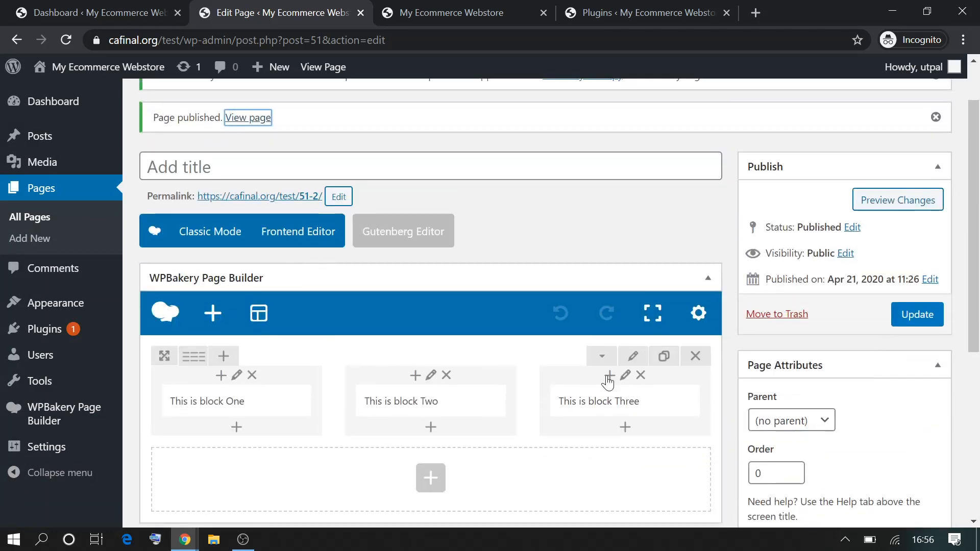
left_click(637, 354)
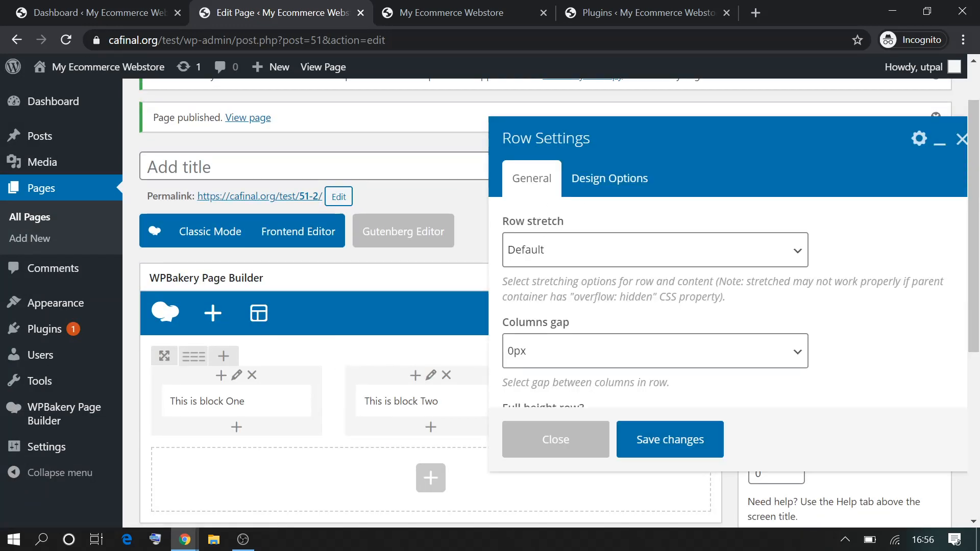
left_click(557, 253)
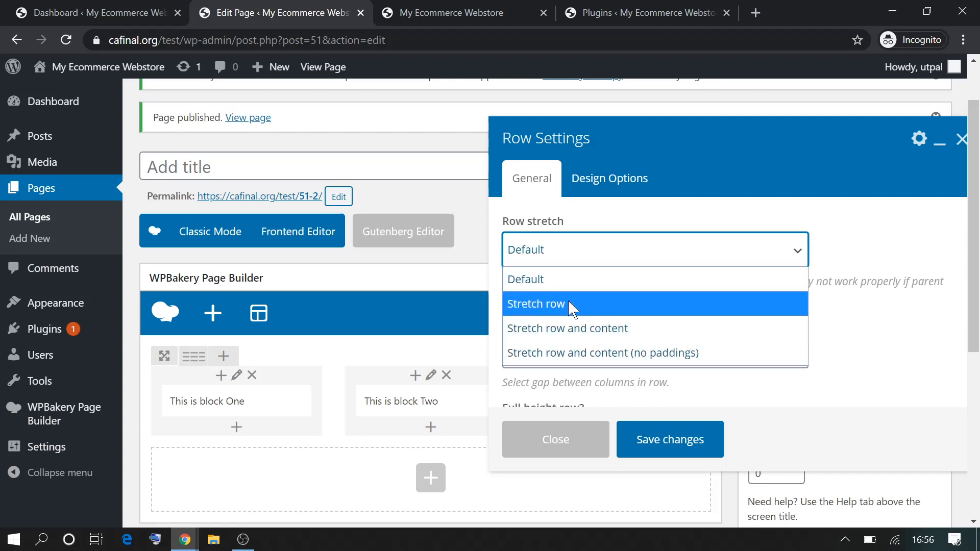
left_click(572, 305)
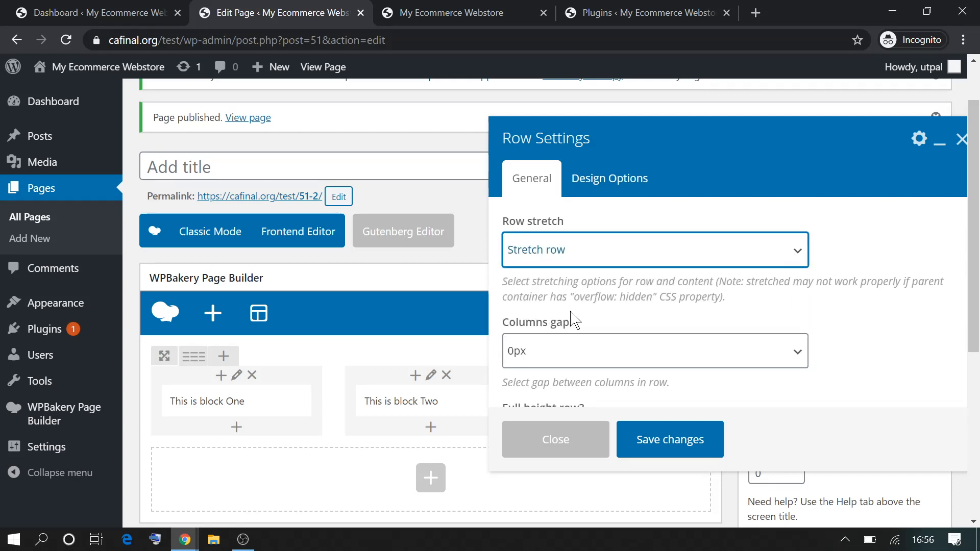
scroll(573, 320, "down", 3)
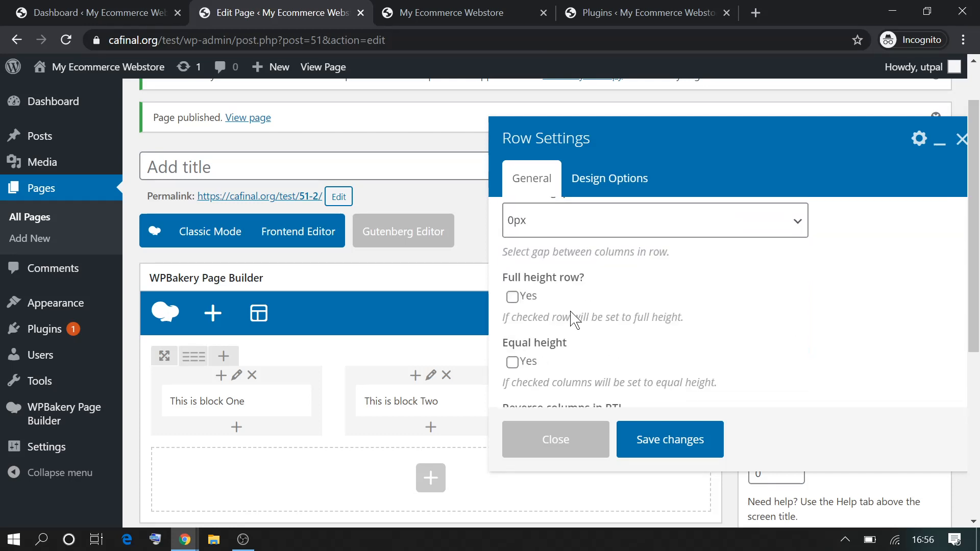
Step: Set the row's background colour to #006699 in its design options and save the row settings
left_click(605, 178)
scroll(846, 321, "down", 2)
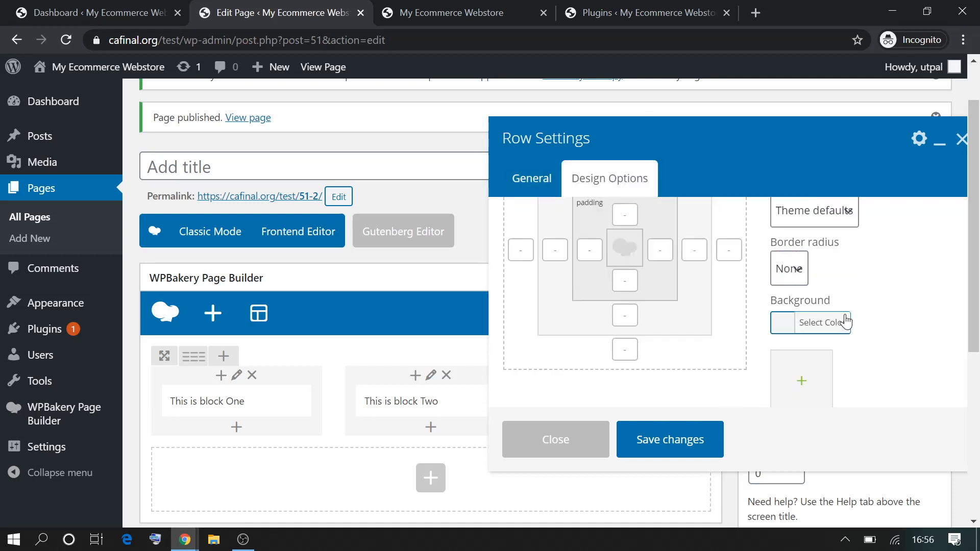
left_click(844, 322)
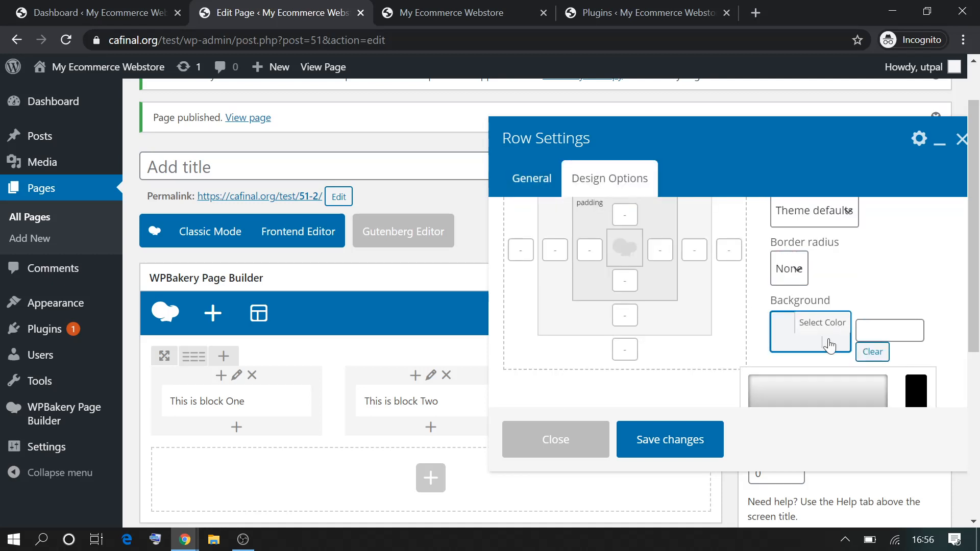
left_click(859, 330)
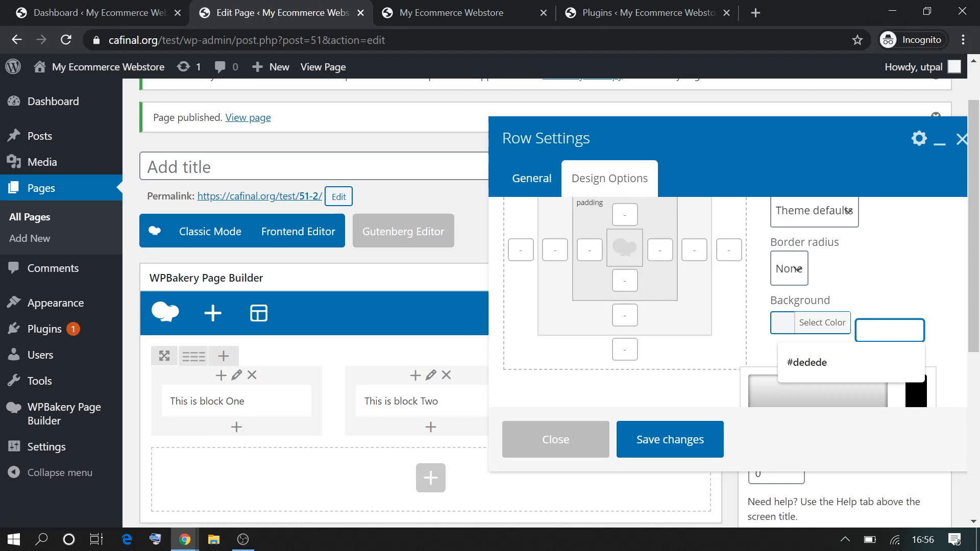
type("#006699")
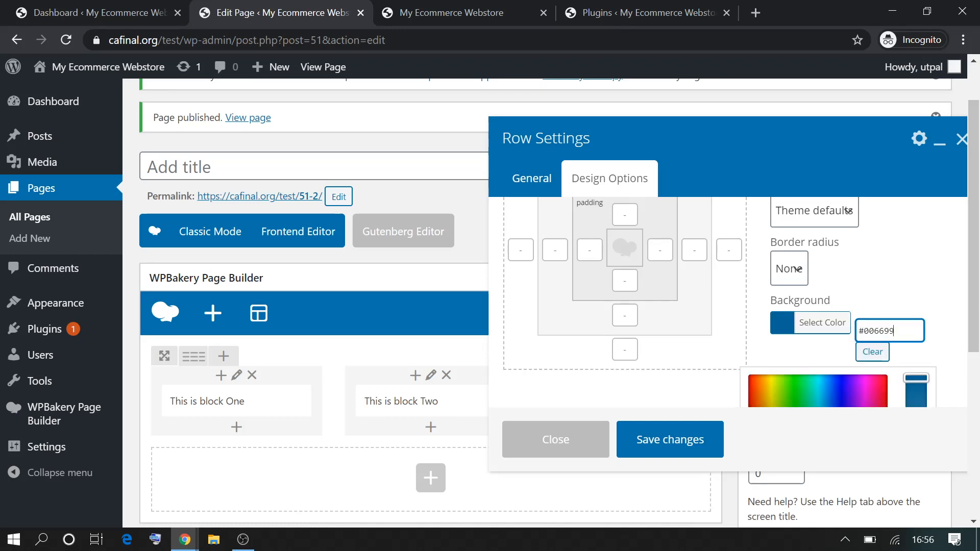
left_click(861, 276)
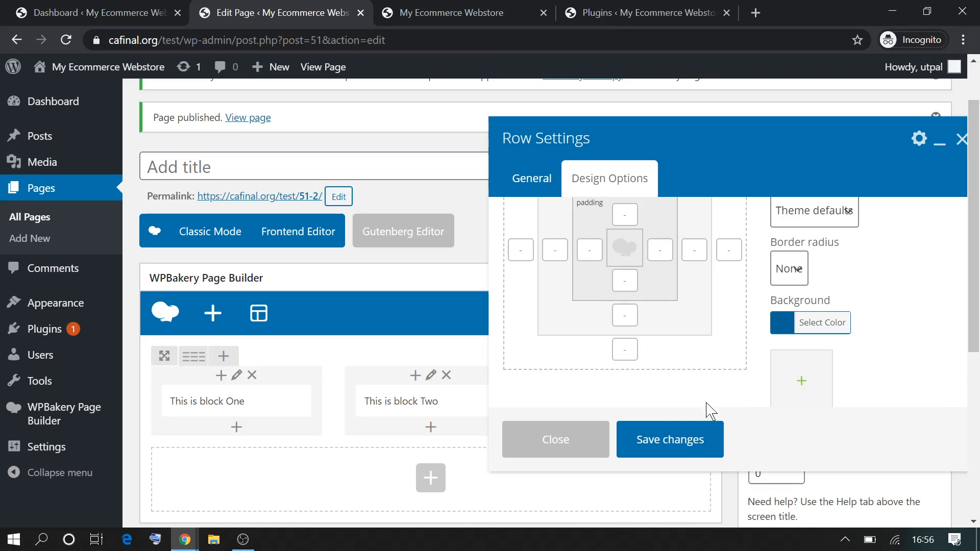
left_click(695, 438)
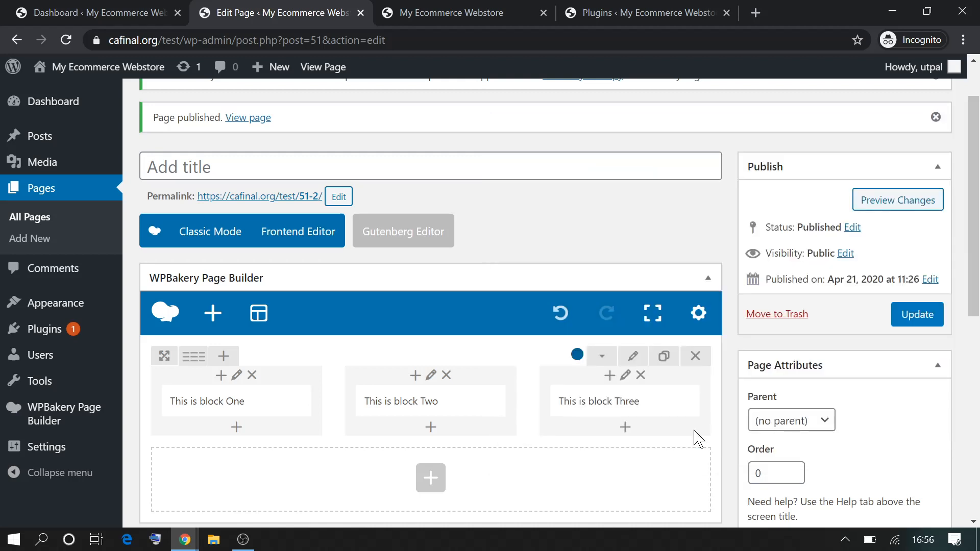
Step: Update the page and reload its live view to inspect the row's new stretch and background
left_click(909, 324)
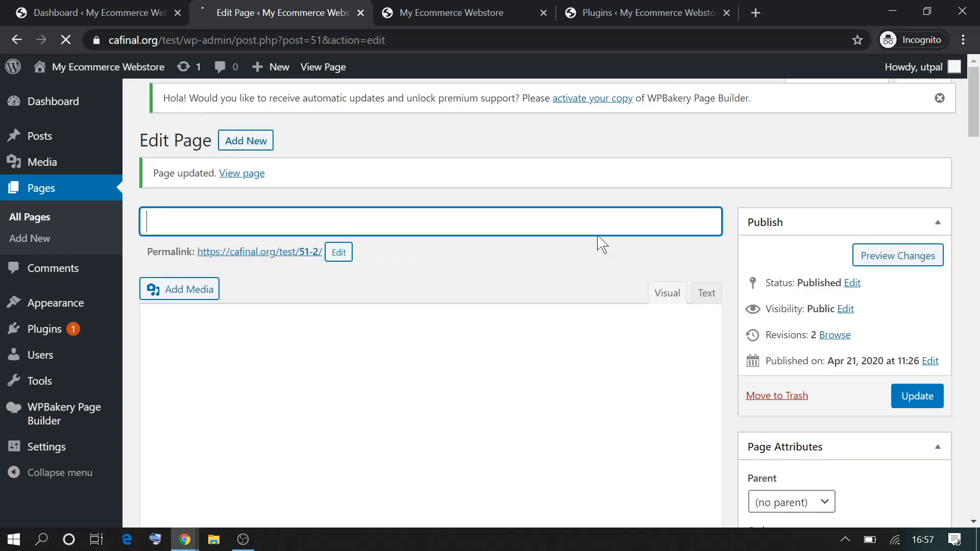
left_click(448, 7)
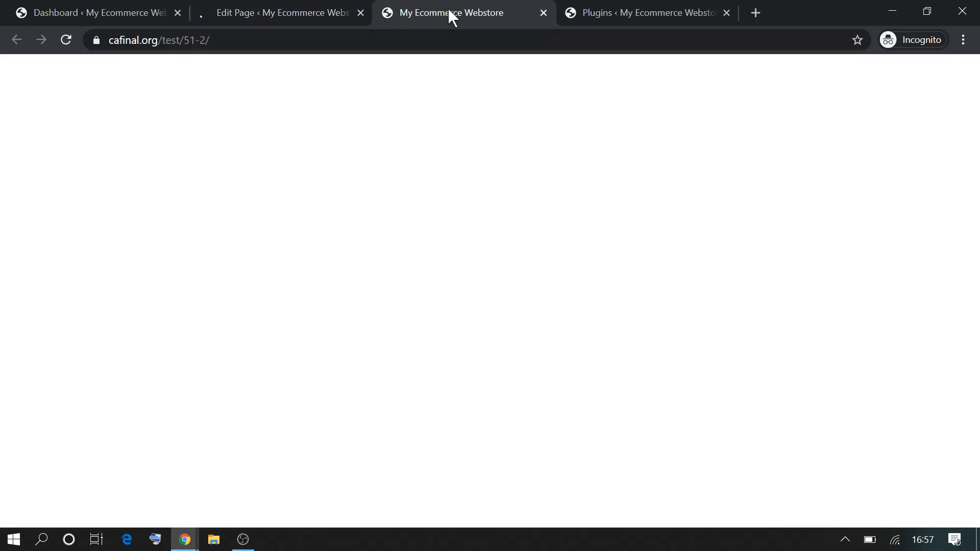
left_click(64, 45)
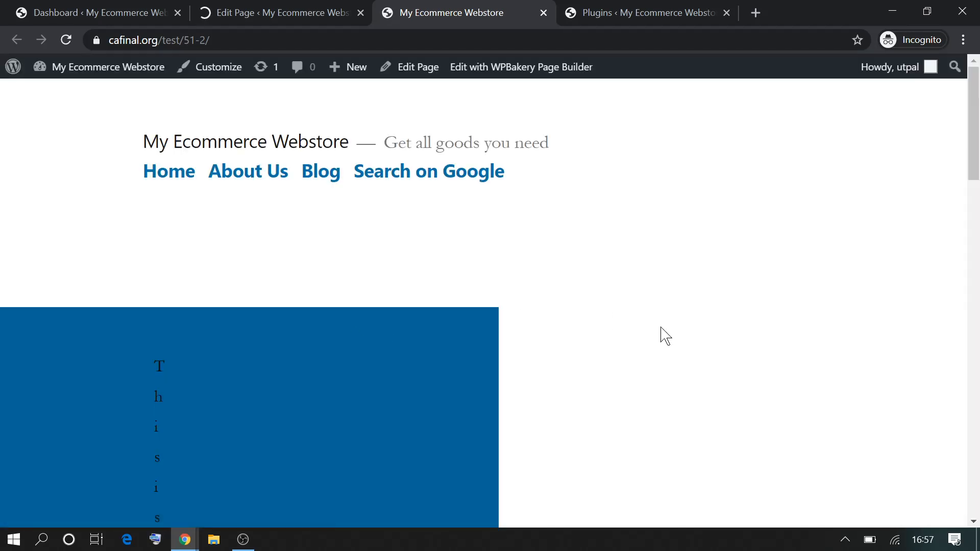
scroll(661, 328, "down", 10)
scroll(661, 334, "up", 10)
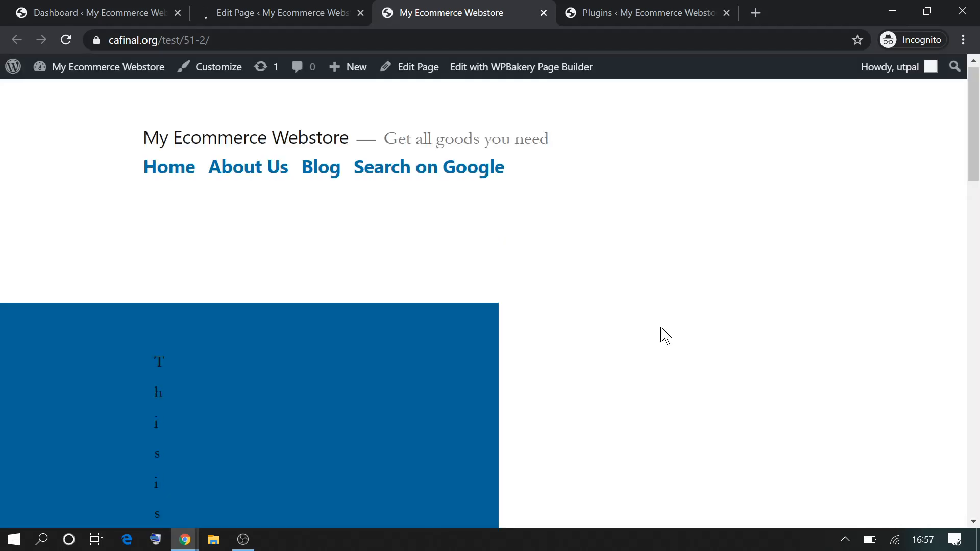
scroll(661, 335, "down", 4)
Step: Load the live page again and examine the layout of the stretched row and its text blocks
left_click(306, 8)
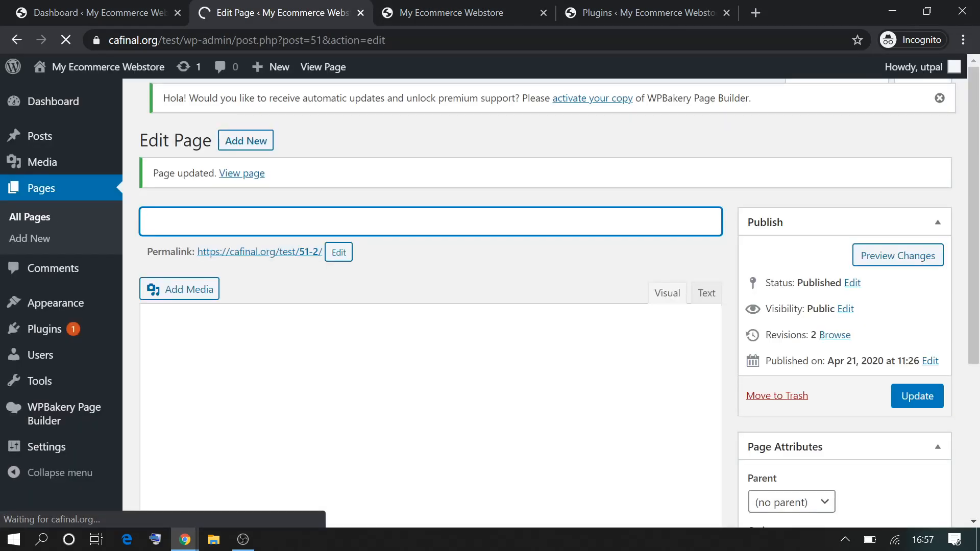
left_click(484, 10)
key("ctrl+l")
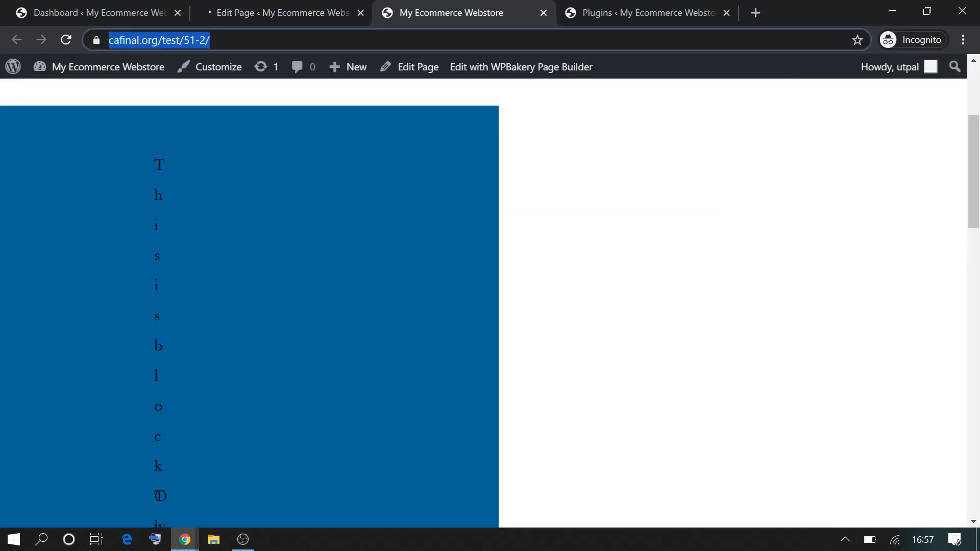
key("Return")
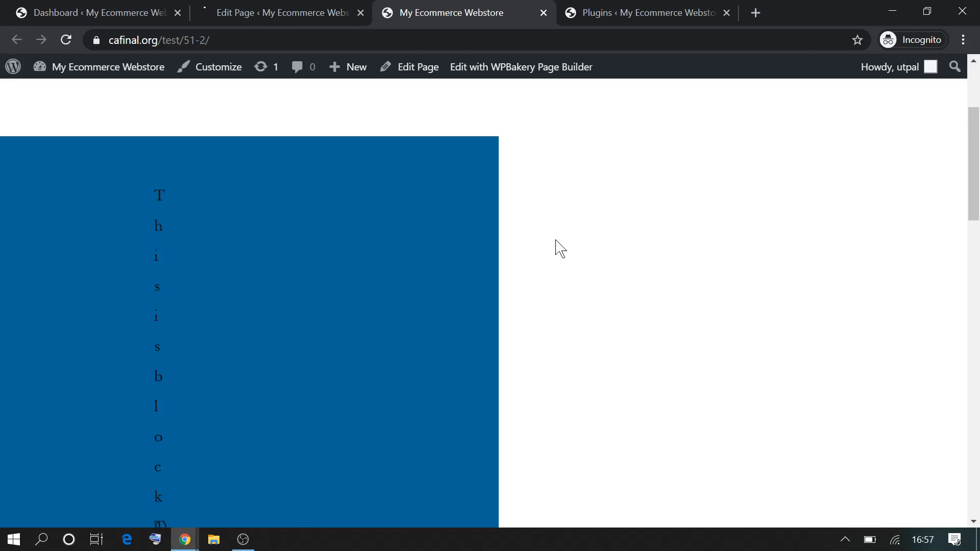
scroll(560, 248, "down", 10)
scroll(560, 249, "up", 4)
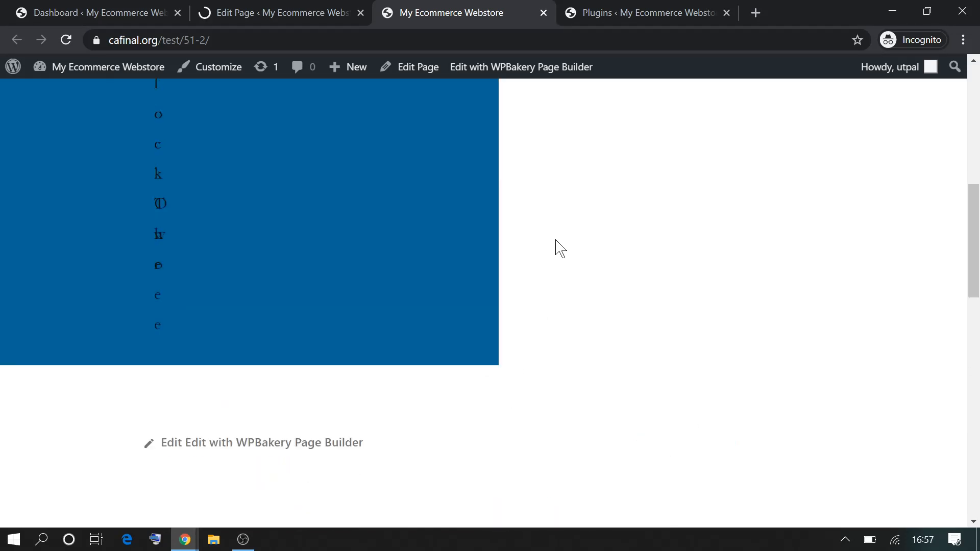
scroll(560, 249, "up", 6)
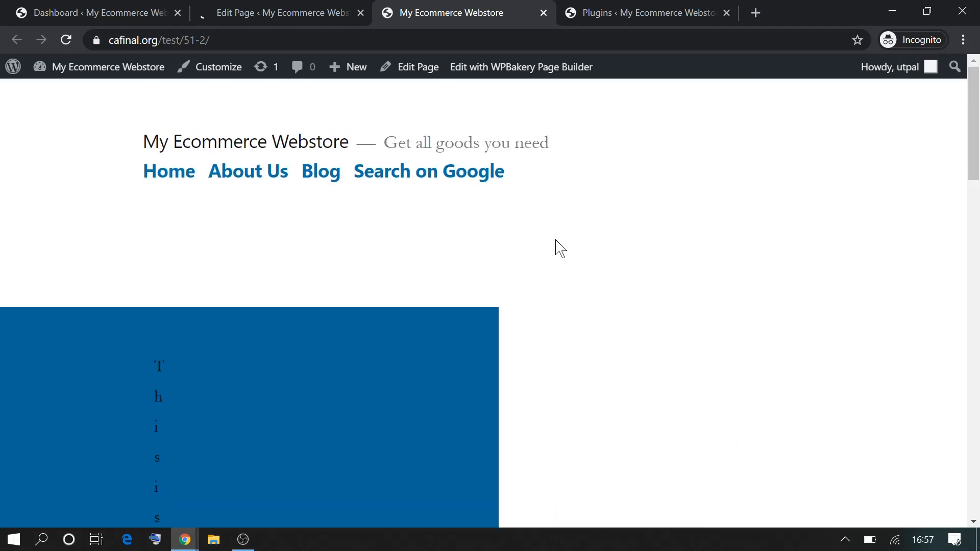
scroll(560, 249, "down", 7)
scroll(560, 248, "up", 3)
scroll(560, 248, "down", 2)
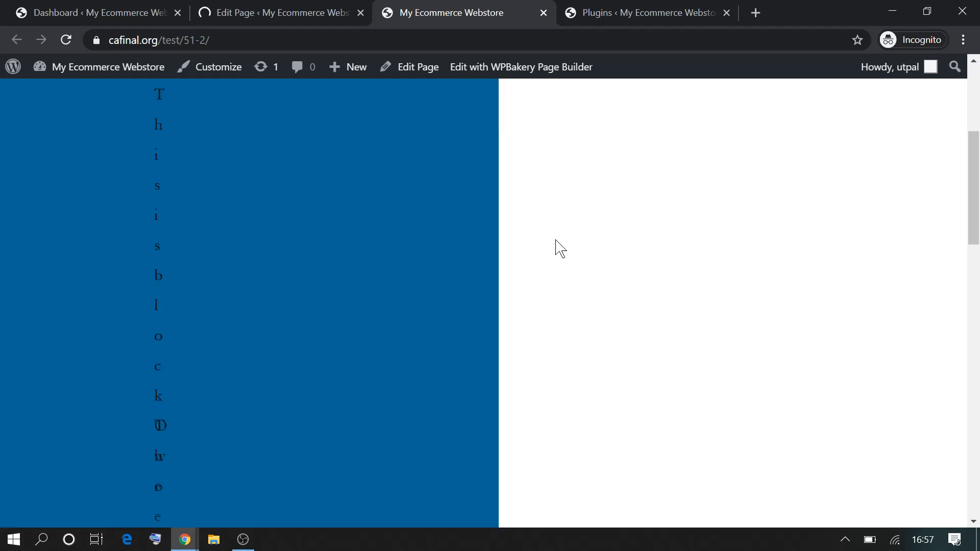
Step: Leave the live page and open the site's theme management page from the page editor
scroll(560, 248, "down", 2)
scroll(560, 249, "up", 6)
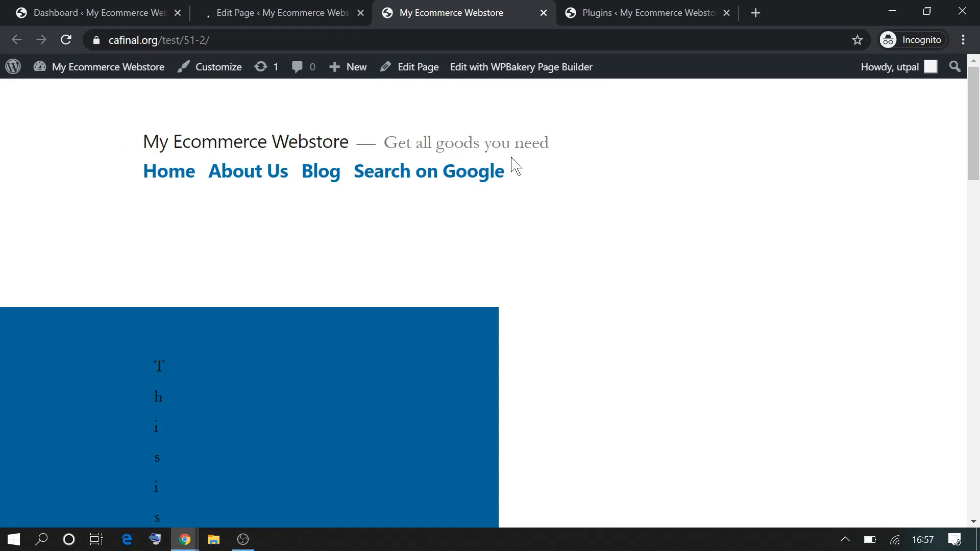
left_click(266, 7)
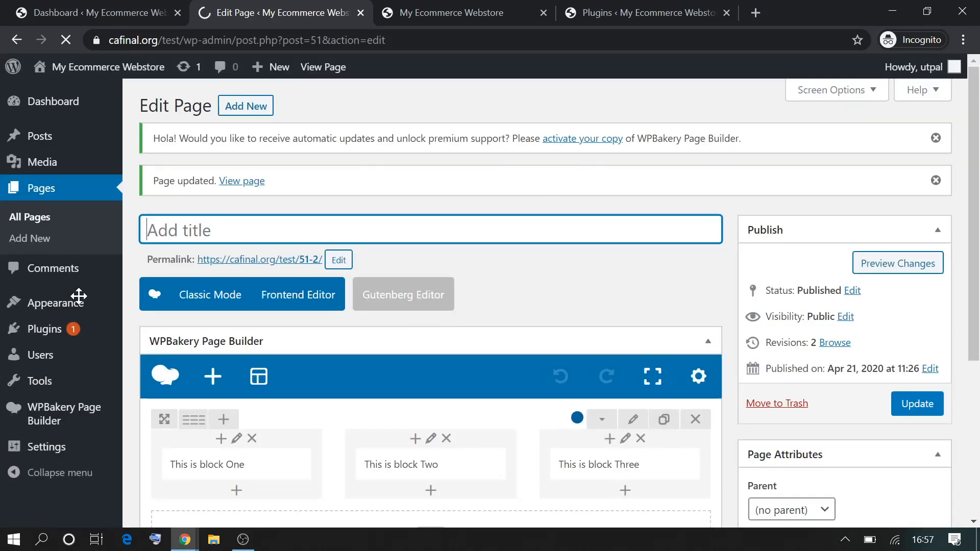
mouse_move(72, 307)
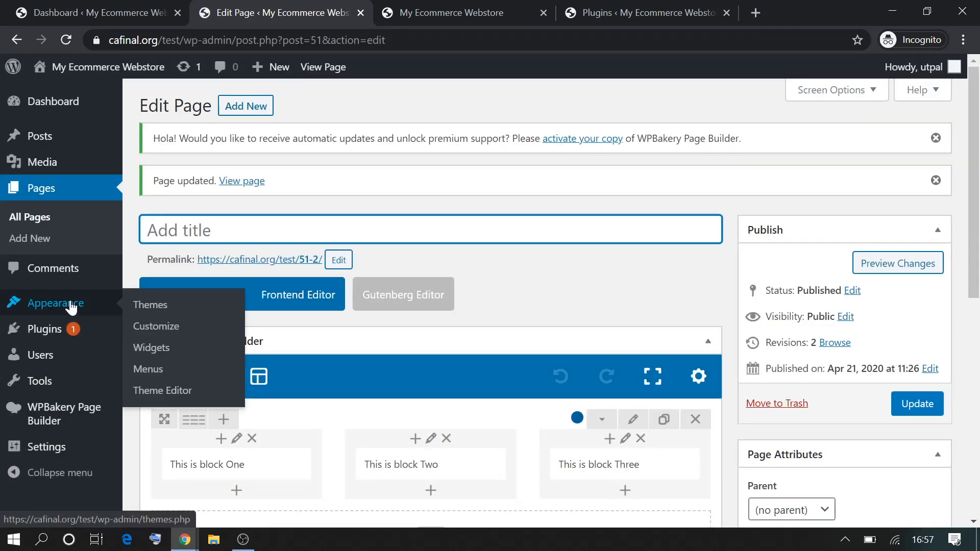
left_click(135, 306)
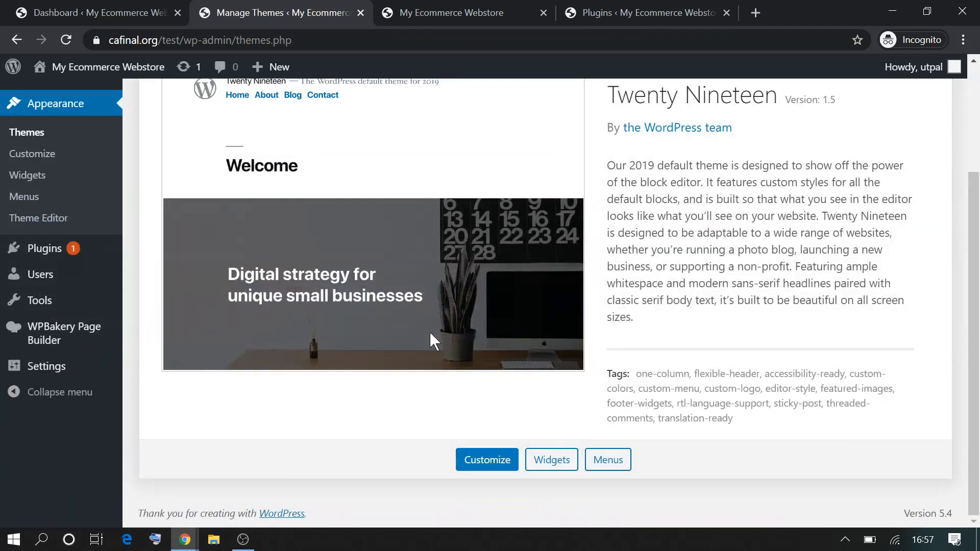
scroll(429, 332, "up", 3)
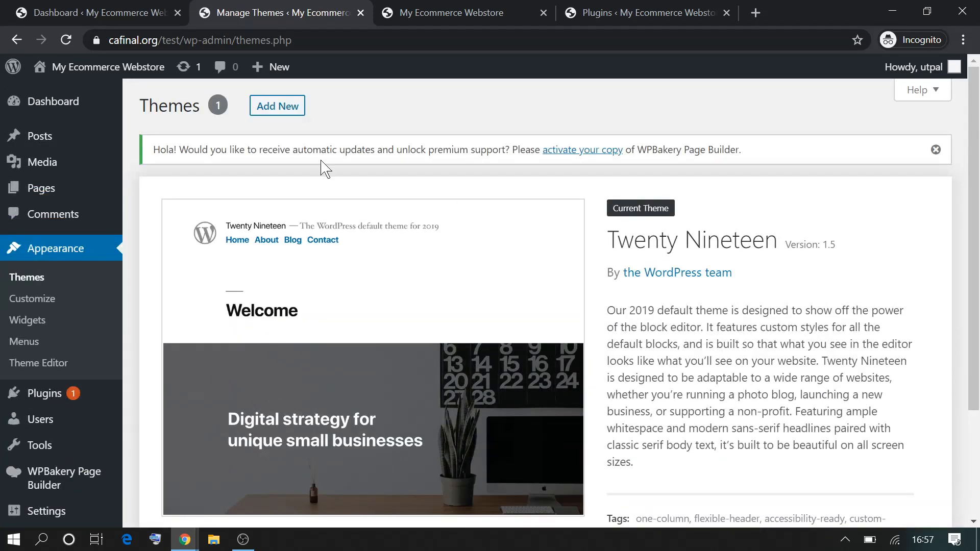
Step: Add the GeneratePress theme from the featured themes and activate it
left_click(286, 112)
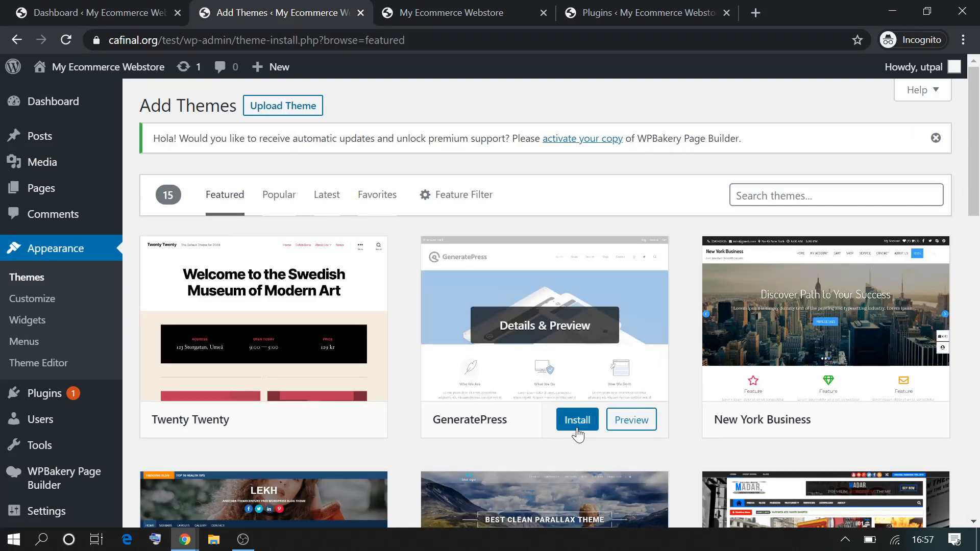
left_click(577, 425)
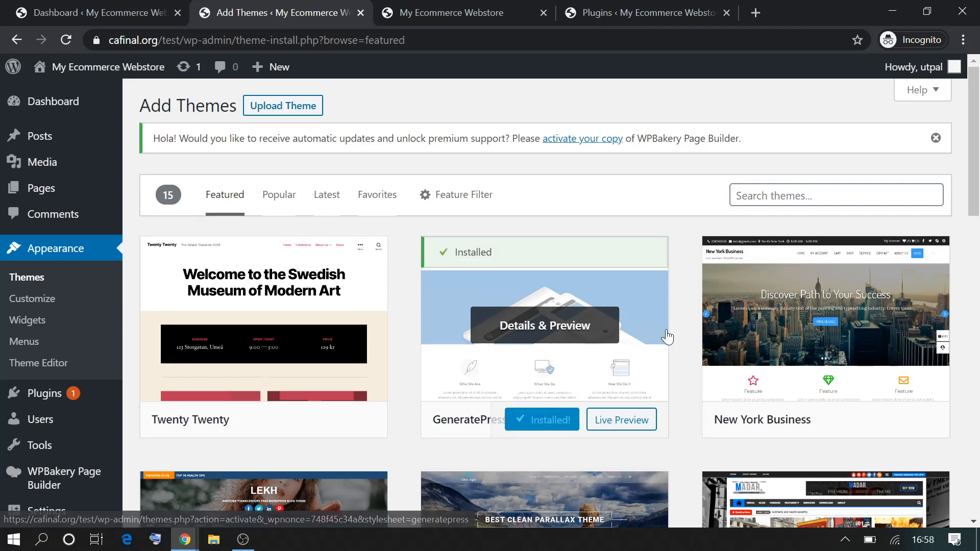
left_click(565, 434)
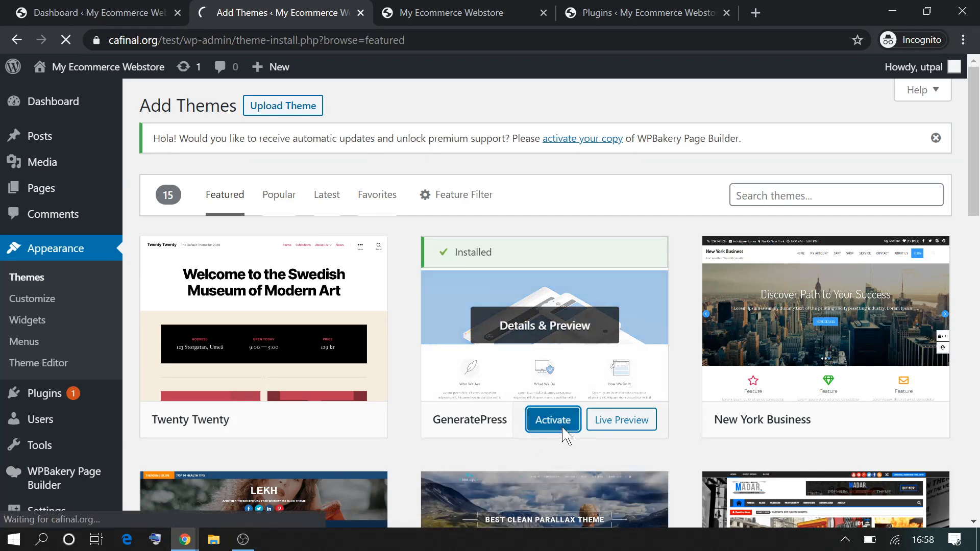
scroll(533, 337, "down", 4)
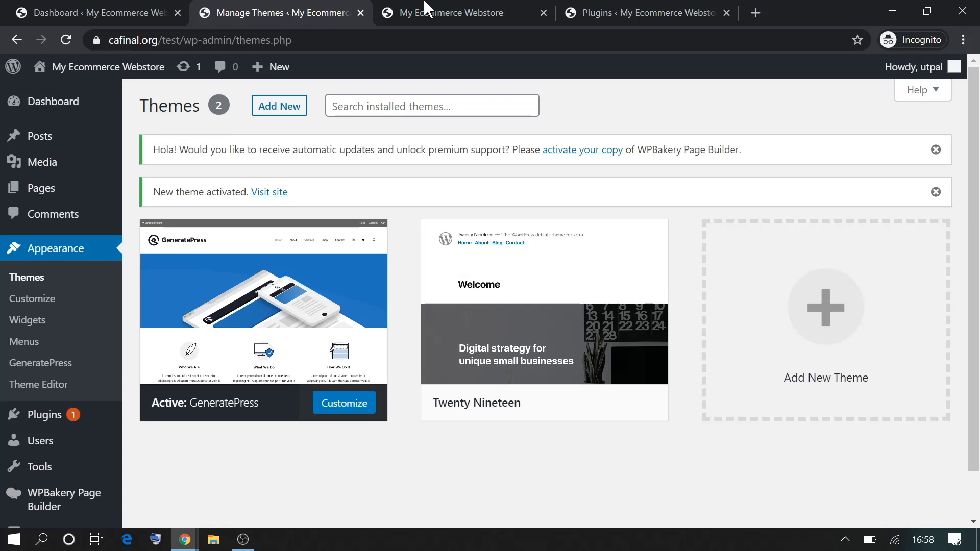
Step: Reload the live page under the new theme and open its editor in a separate tab
left_click(427, 8)
left_click(72, 37)
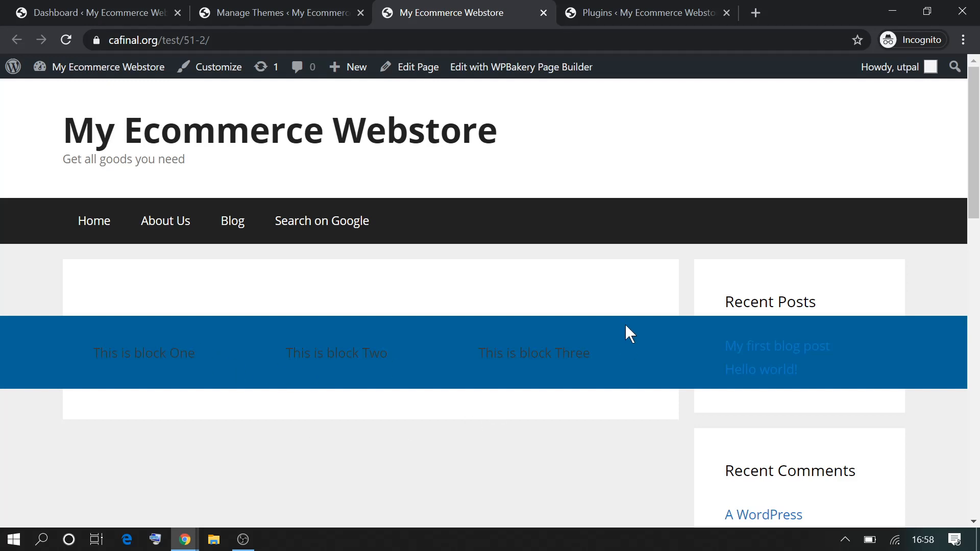
left_click(273, 7)
left_click(498, 7)
right_click(388, 73)
left_click(403, 77)
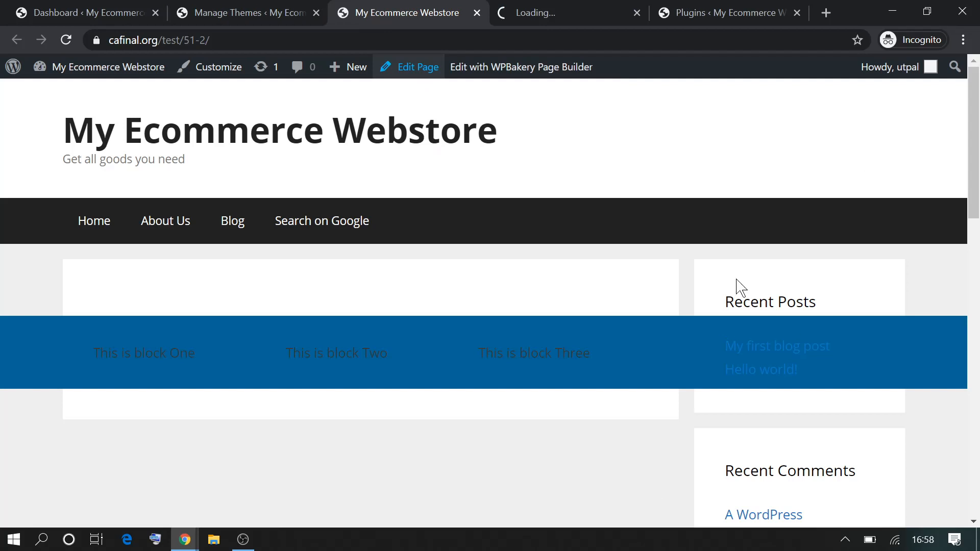
left_click(561, 15)
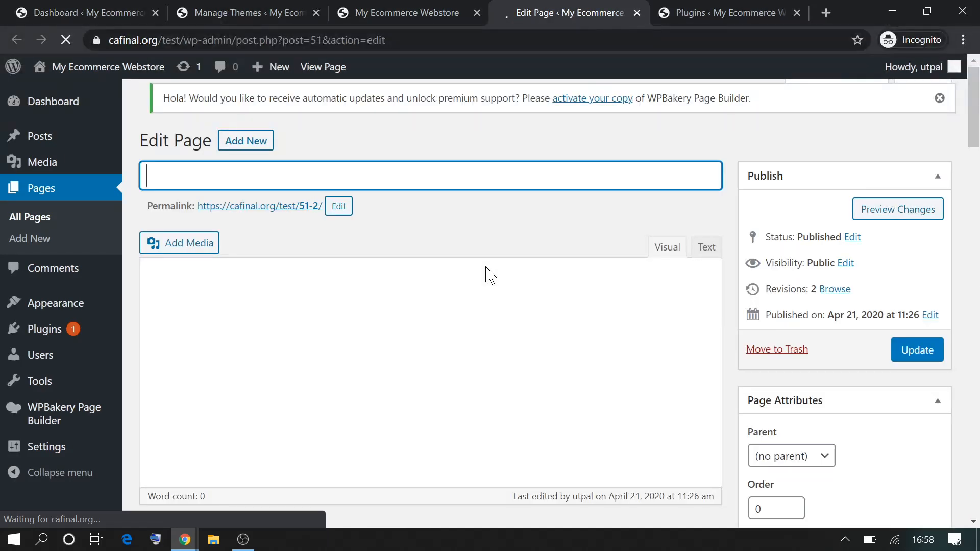
Step: Update the page with the "Content (no sidebars)" sidebar layout and reload its live view
scroll(812, 359, "down", 6)
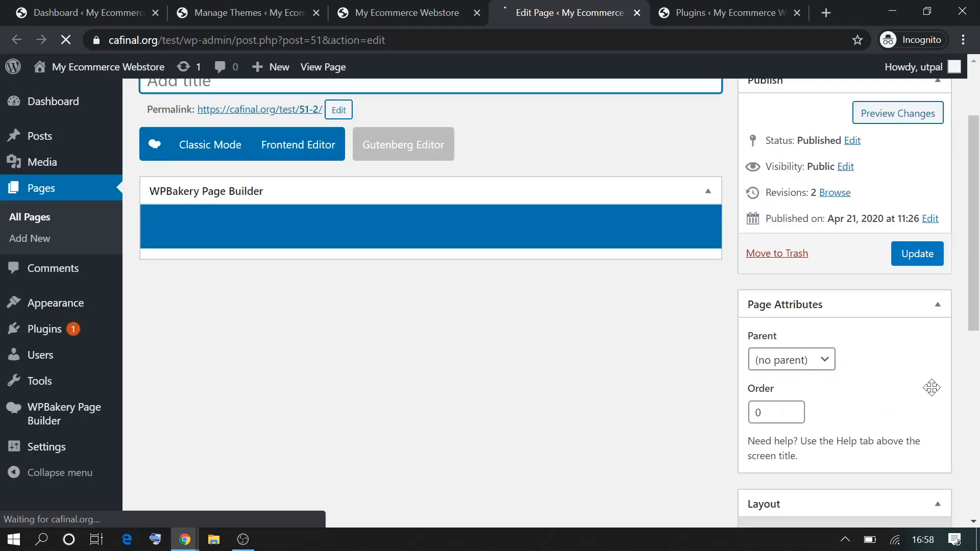
scroll(932, 388, "down", 7)
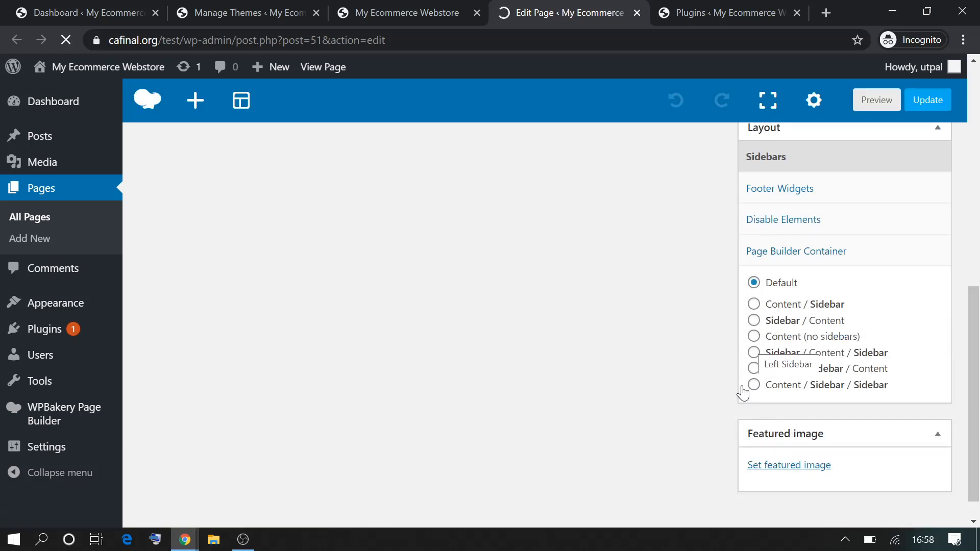
left_click(753, 338)
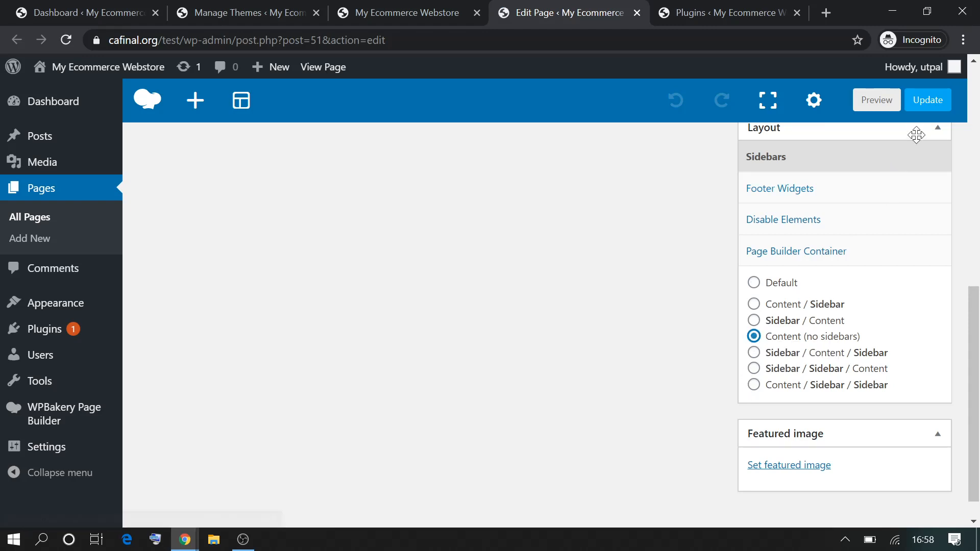
left_click(936, 102)
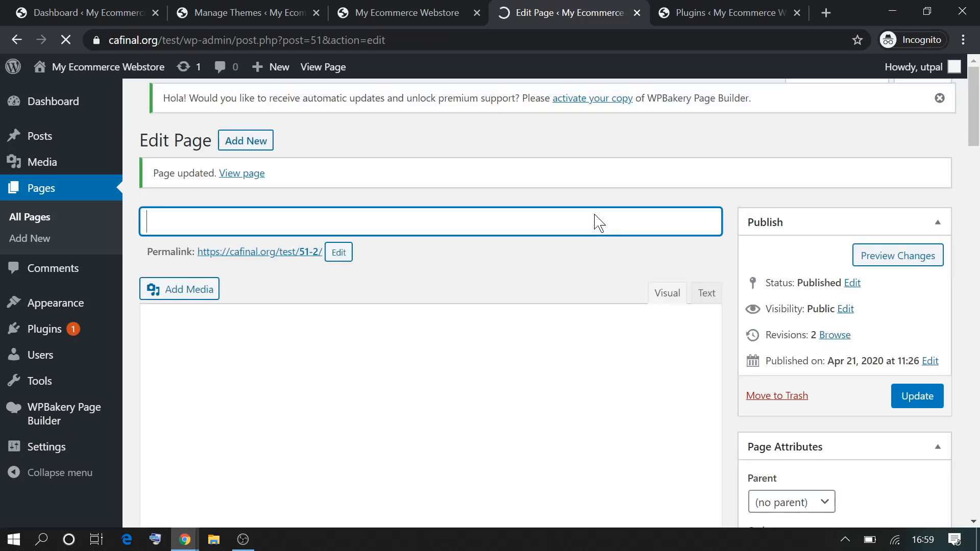
left_click(391, 9)
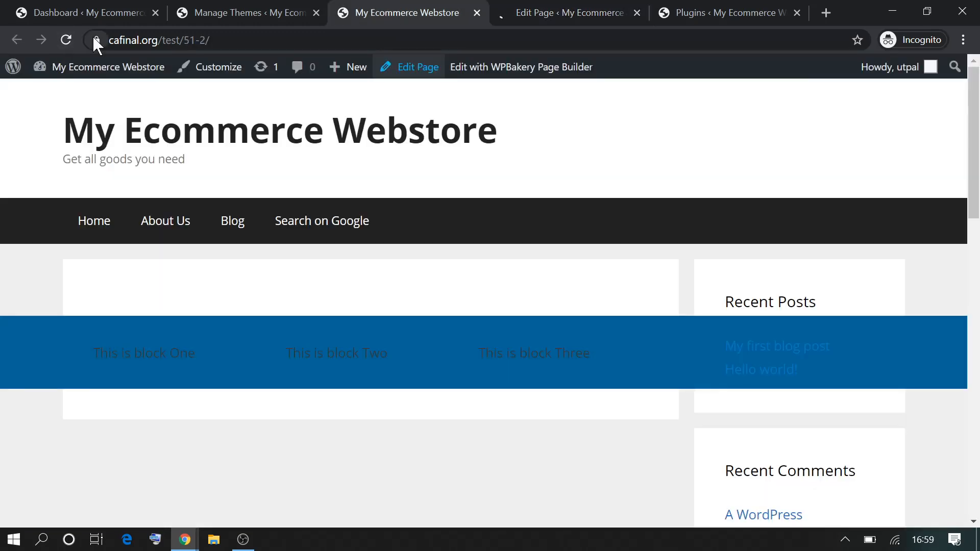
left_click(66, 40)
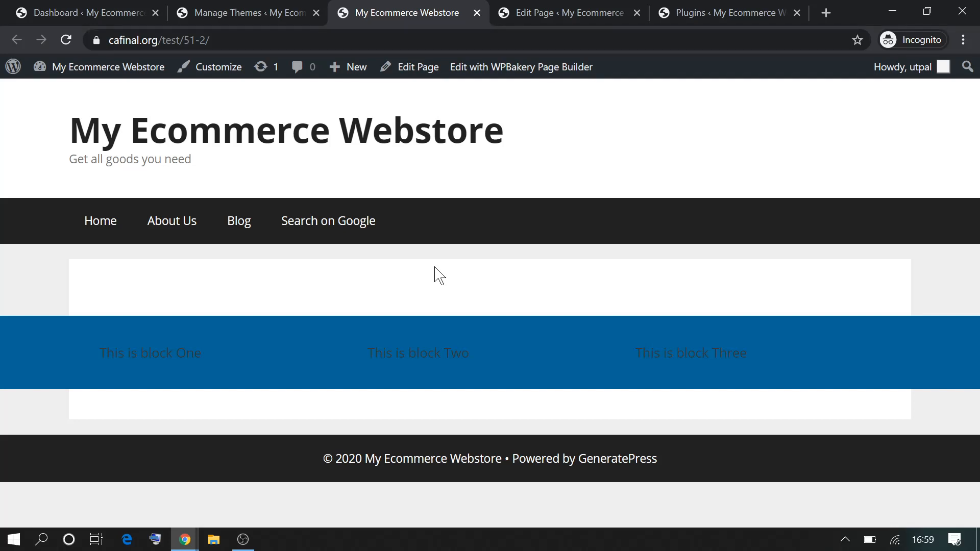
Step: Review the site's installed plugins, including the Elementor and WPBakery Page Builder entries
left_click(762, 7)
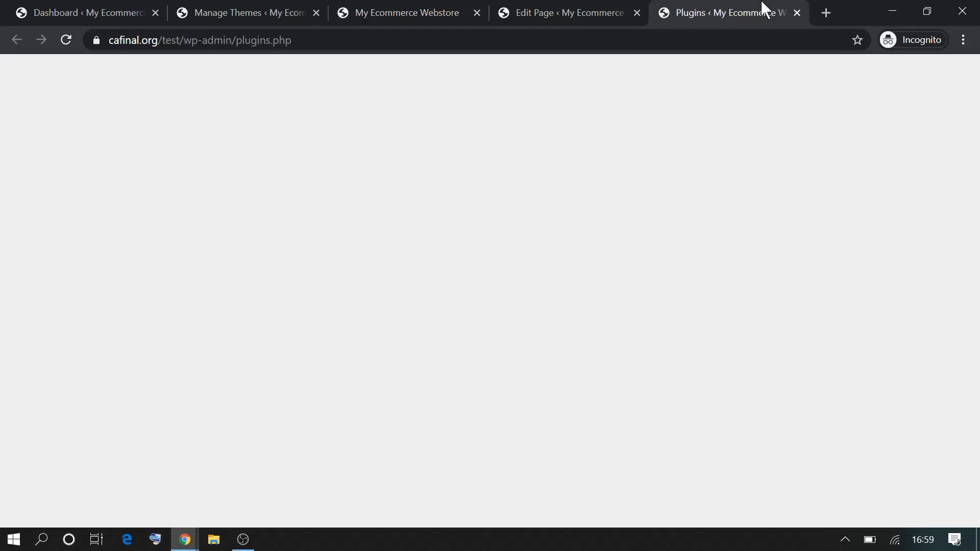
scroll(517, 401, "down", 2)
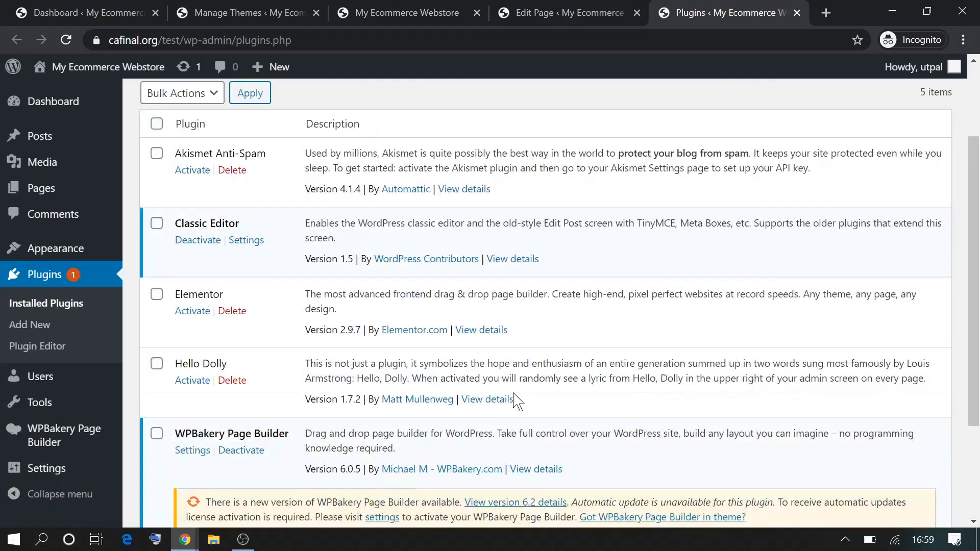
scroll(517, 401, "down", 1)
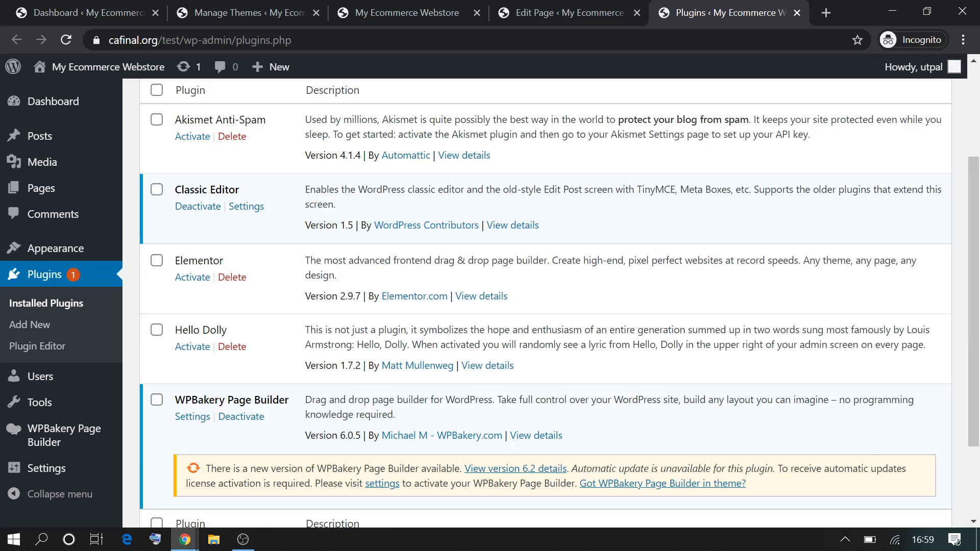
scroll(191, 342, "up", 1)
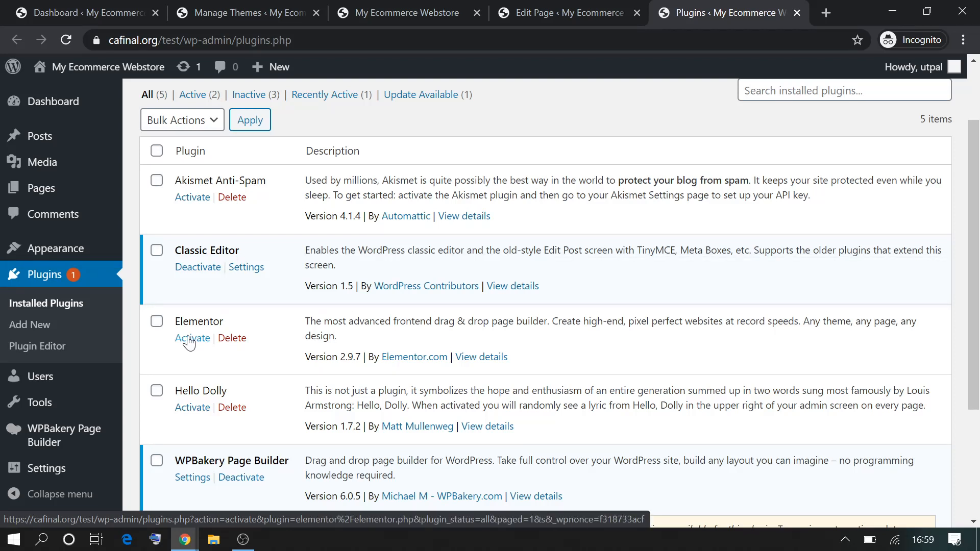
left_click(189, 339)
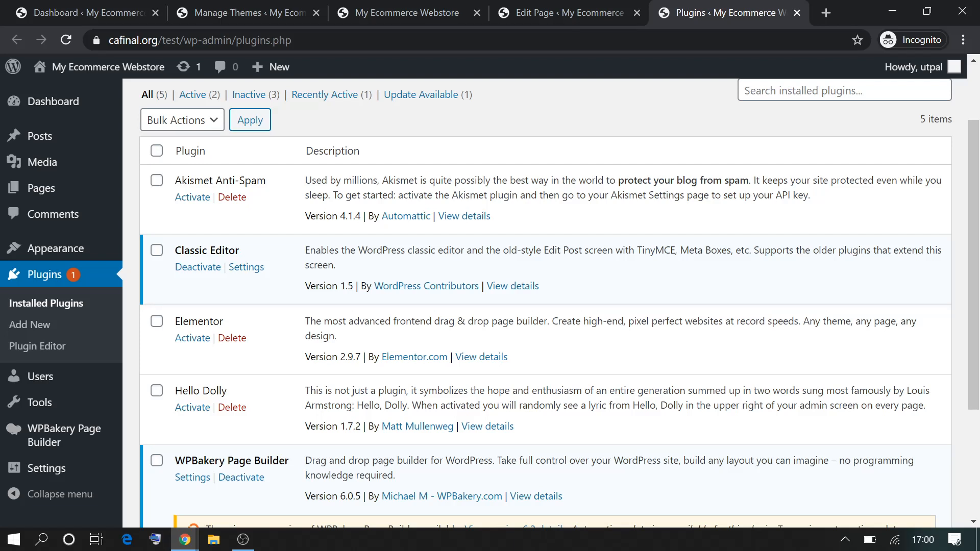
Step: Open the WPBakery website from the plugin's author link in a new tab, dismiss the cookie notice and look through the product page
right_click(477, 497)
left_click(631, 377)
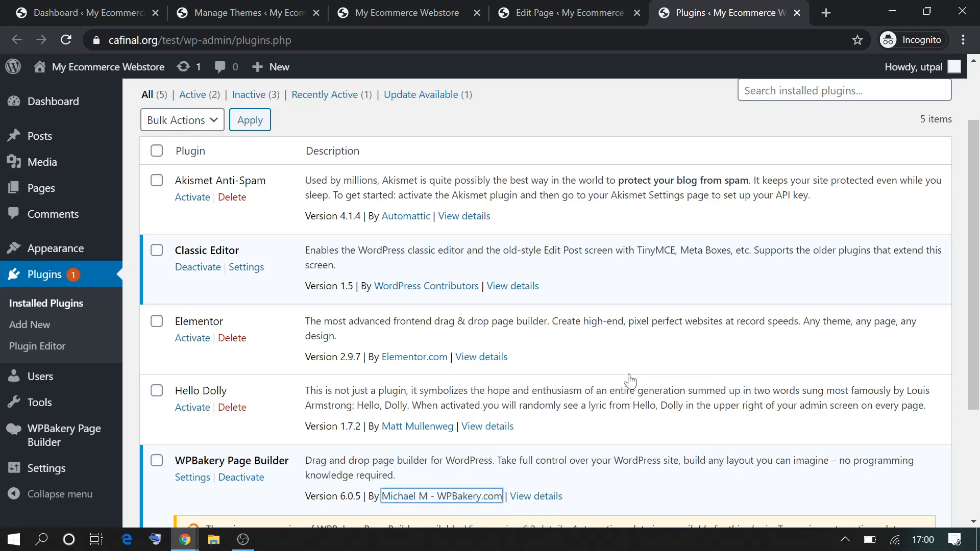
left_click(762, 8)
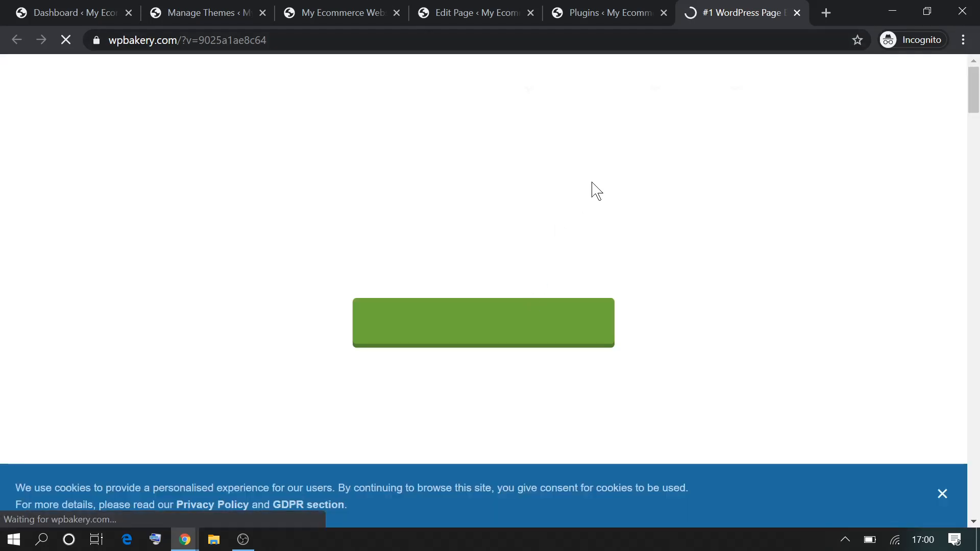
left_click(942, 493)
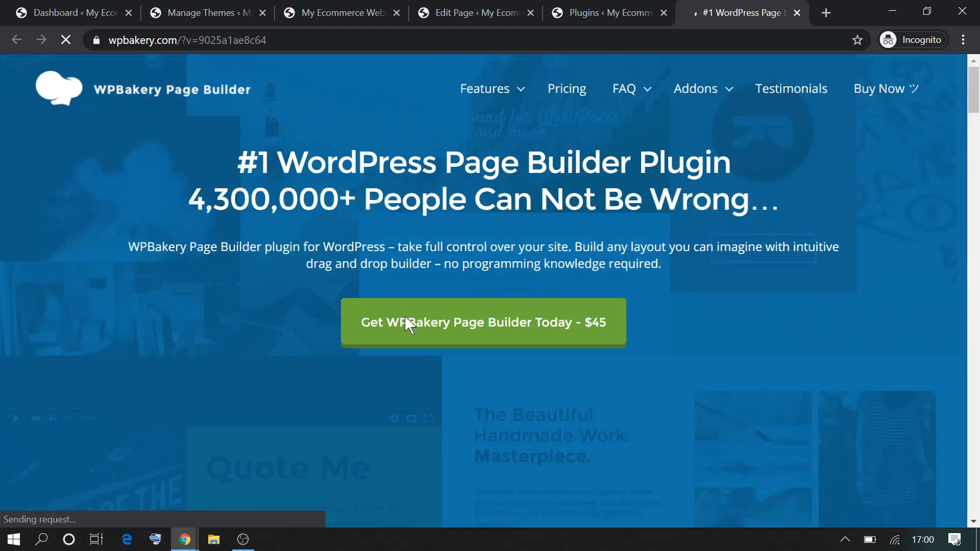
scroll(725, 337, "down", 1)
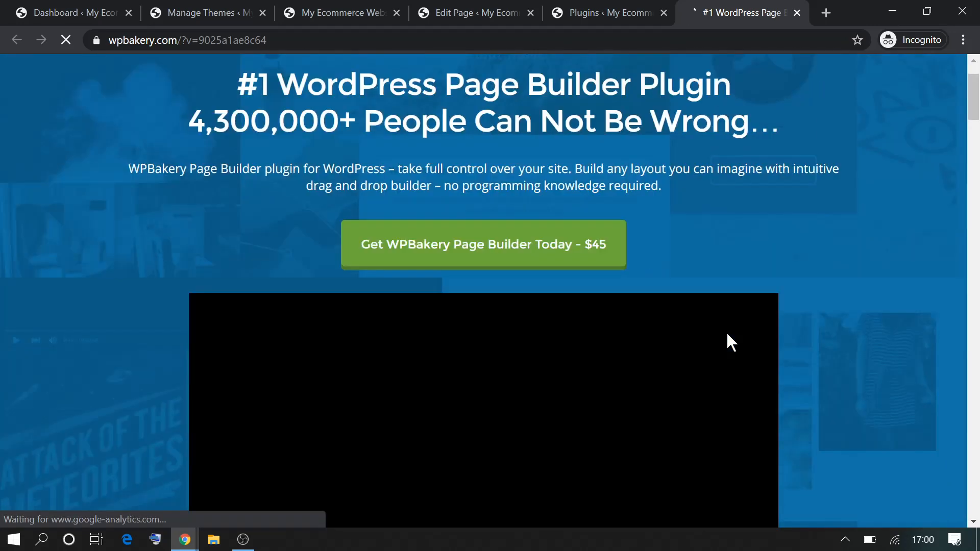
scroll(727, 336, "up", 1)
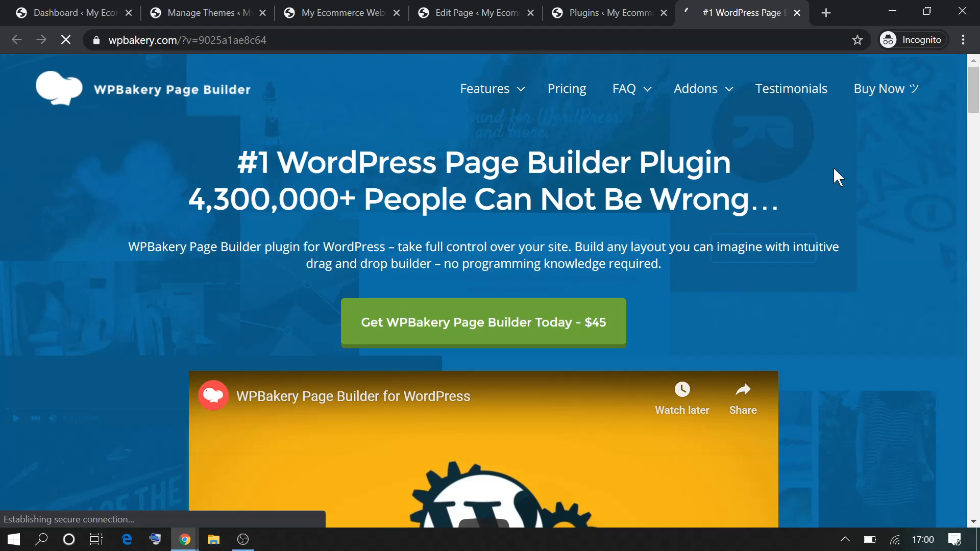
scroll(771, 192, "down", 15)
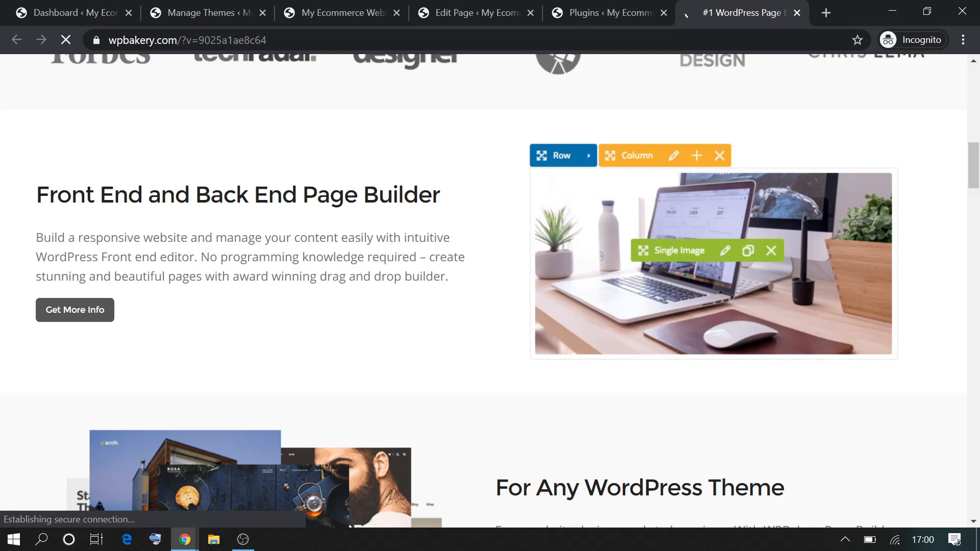
scroll(403, 293, "up", 15)
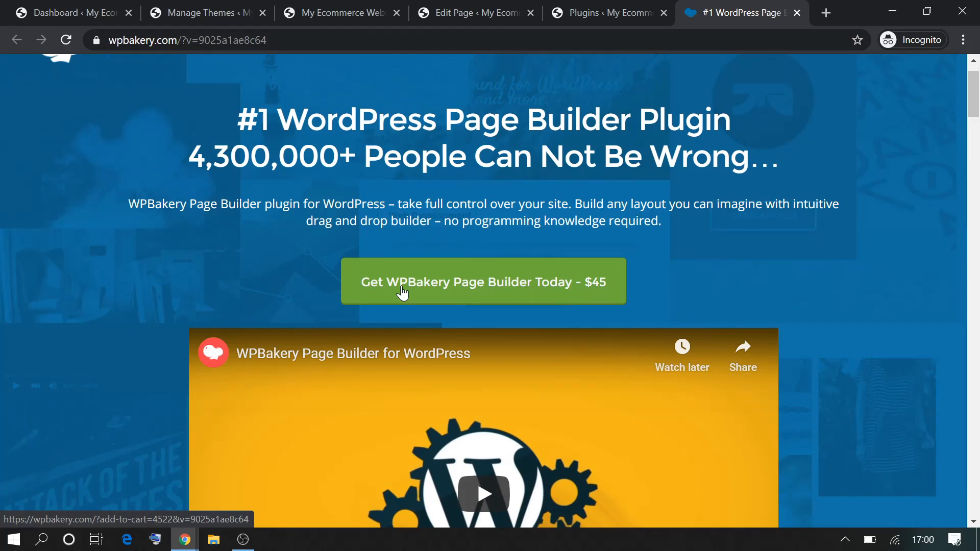
Step: Go to themeforest.net in place of the WPBakery product page
left_click(652, 39)
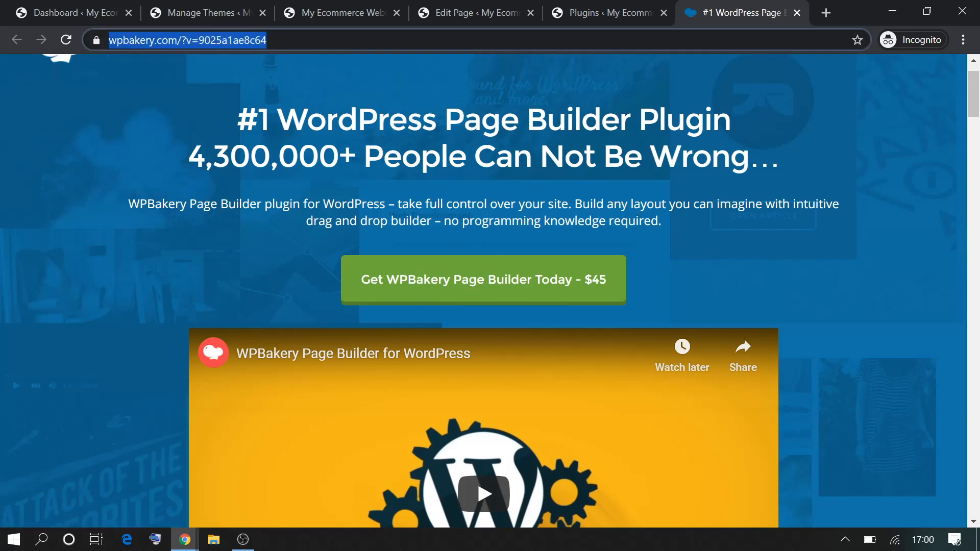
type("theme")
key("Return")
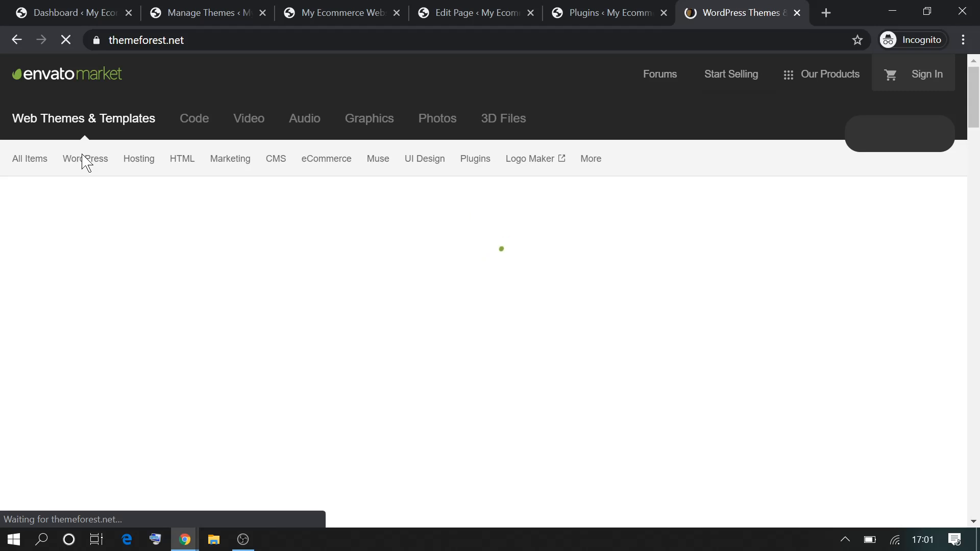
Step: Search ThemeForest for "porto" within the WordPress category
mouse_move(83, 161)
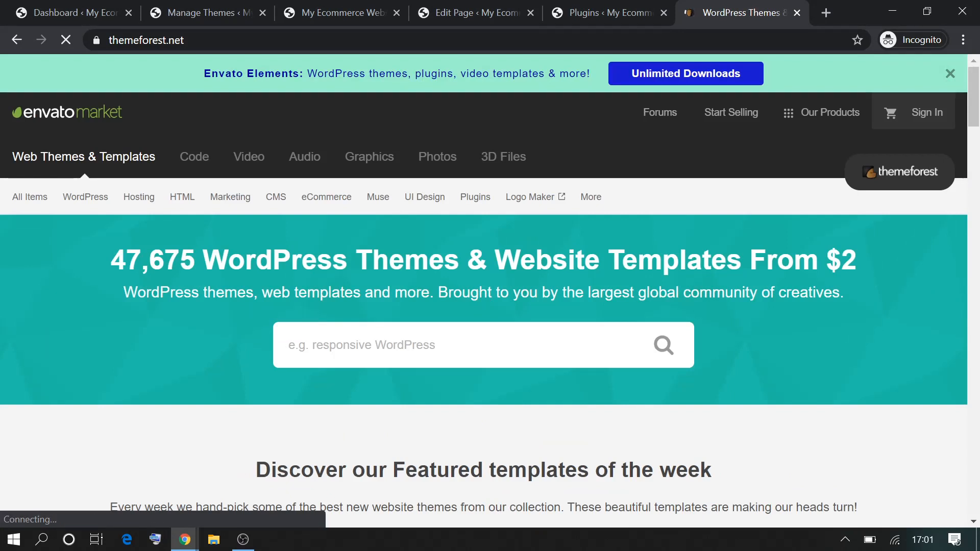
type("por")
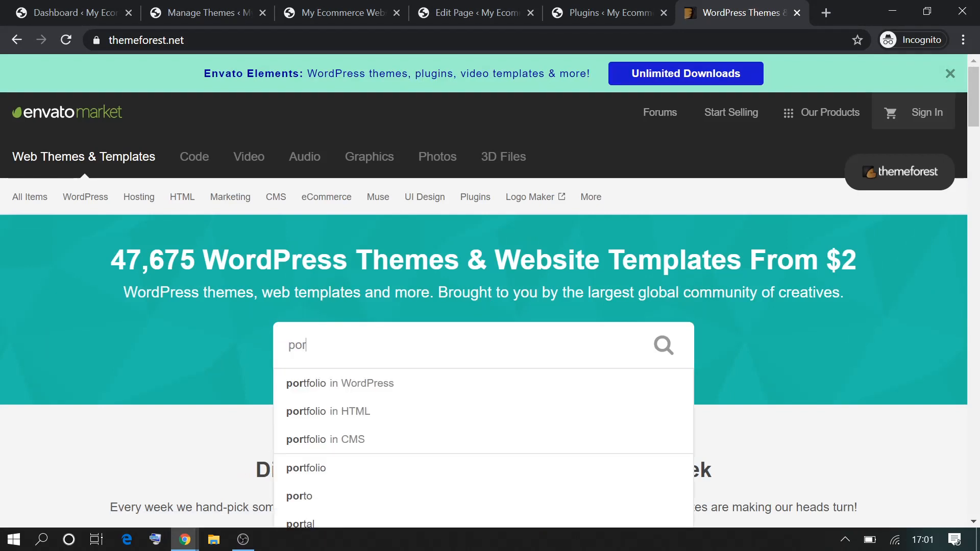
type("to")
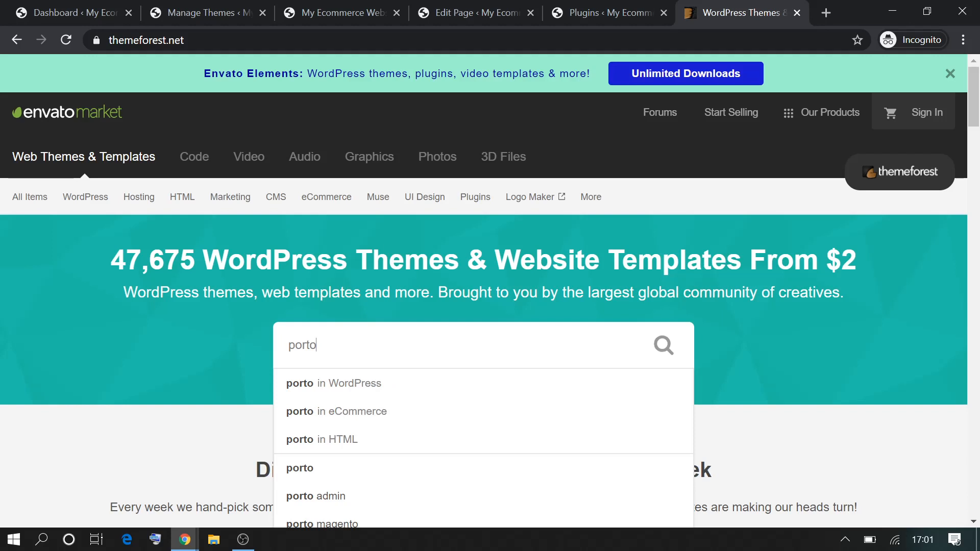
key("Down")
key("Return")
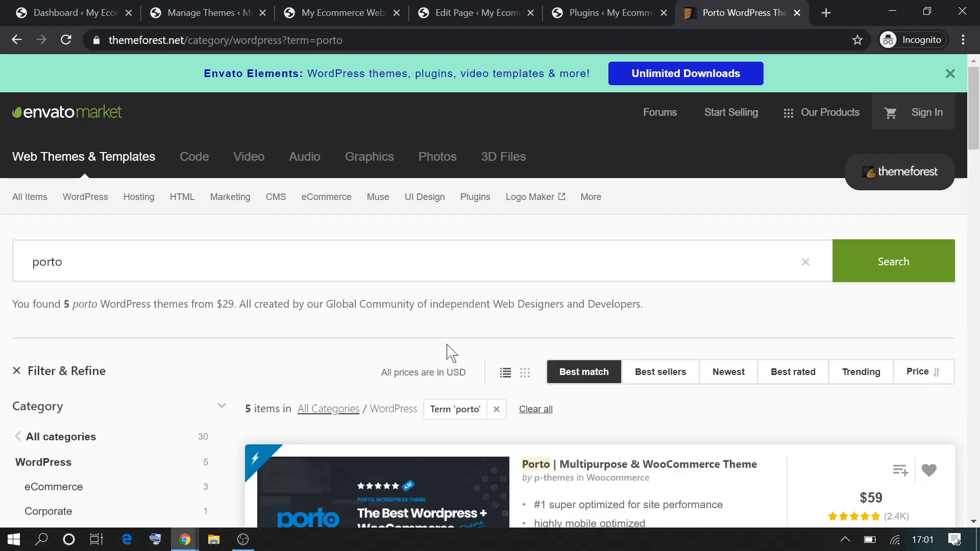
Step: Review the Porto Multipurpose & WooCommerce Theme listing in the search results, focusing on its price
scroll(546, 383, "down", 4)
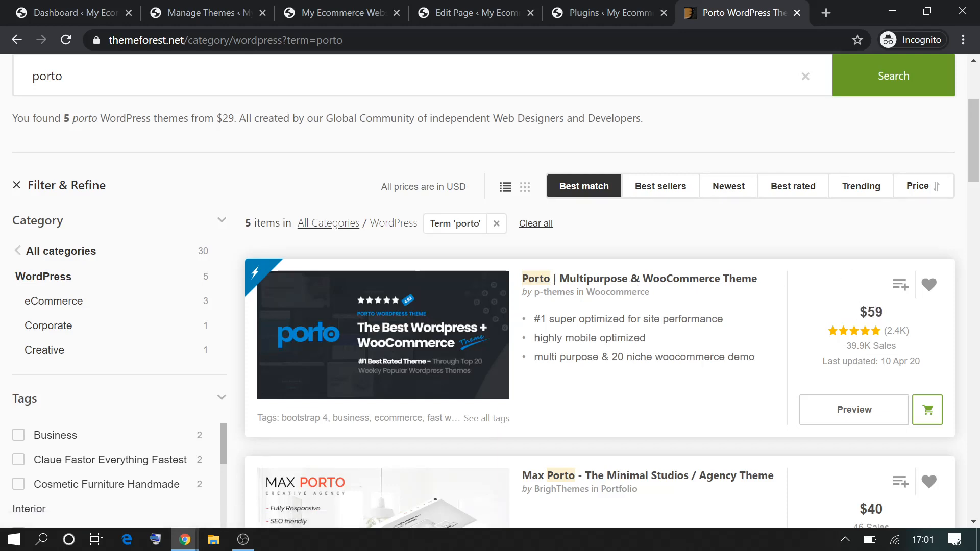
left_click_drag(884, 313, 860, 313)
left_click(889, 314)
scroll(646, 164, "up", 4)
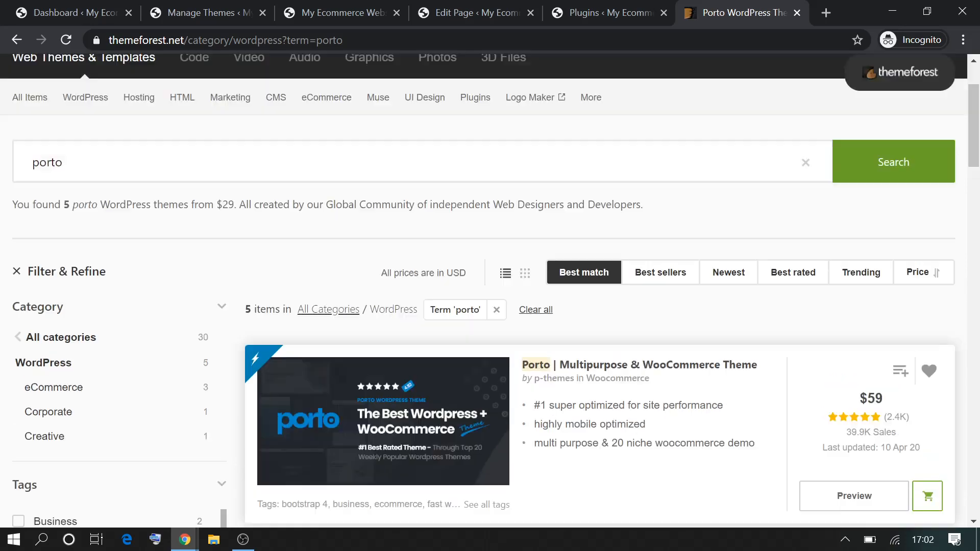
Step: Check the live three-column page of the webstore, then return to the Porto theme listing on ThemeForest
left_click(387, 7)
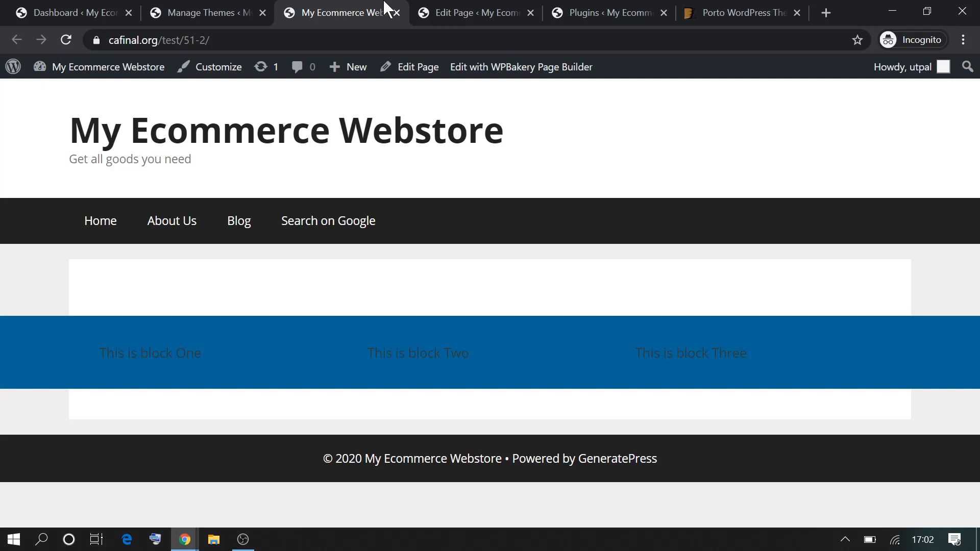
left_click(733, 7)
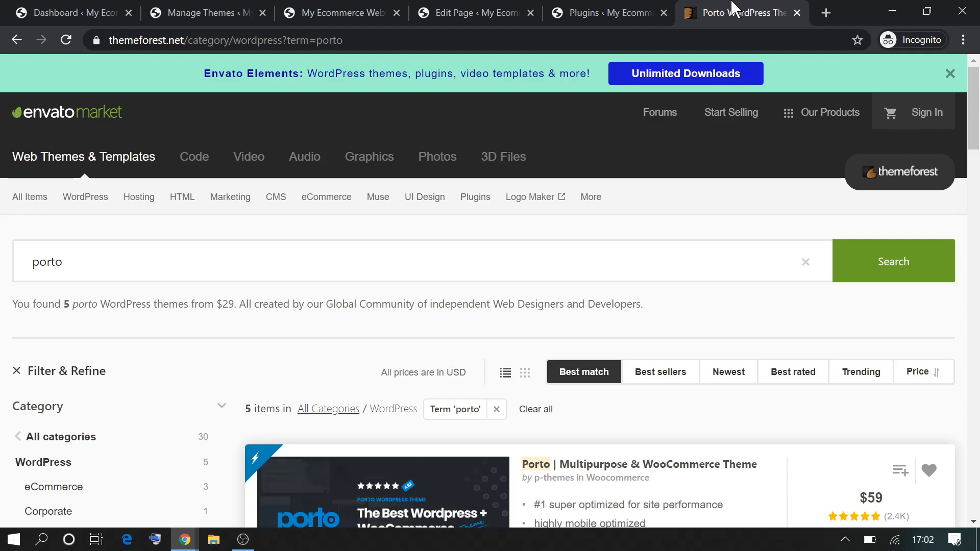
scroll(643, 238, "down", 4)
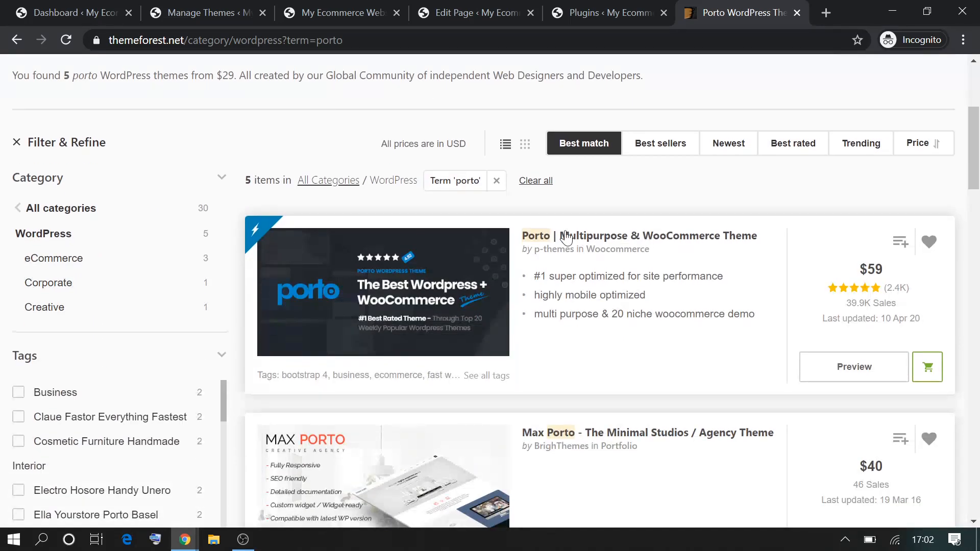